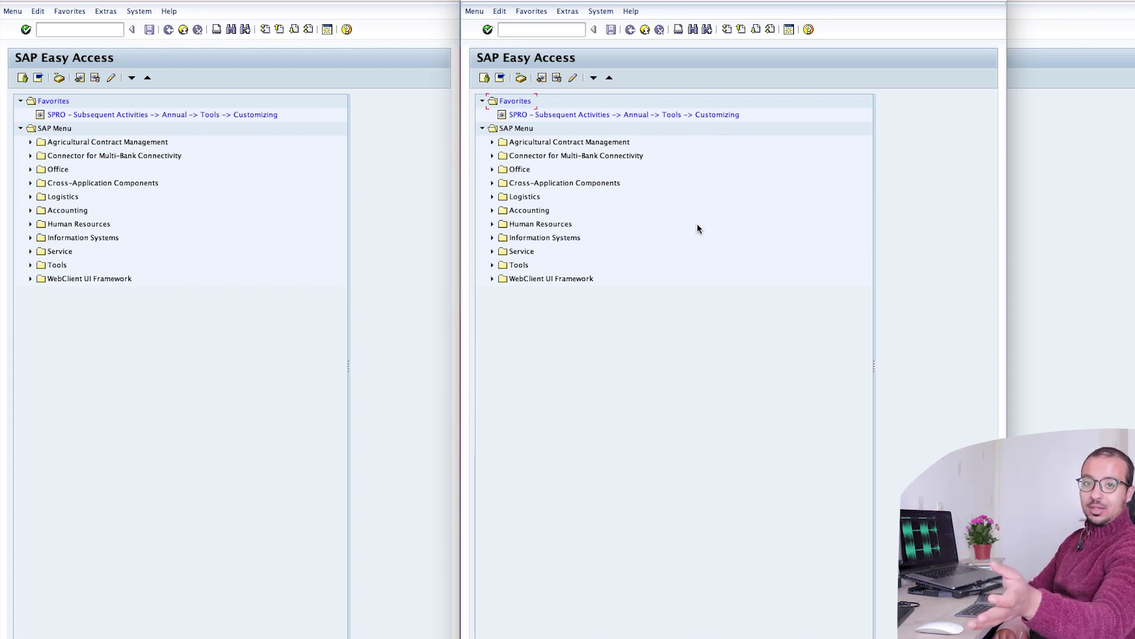
Start a new class 2000 asset in company AG20 via AS01, described as uni2
click(280, 247)
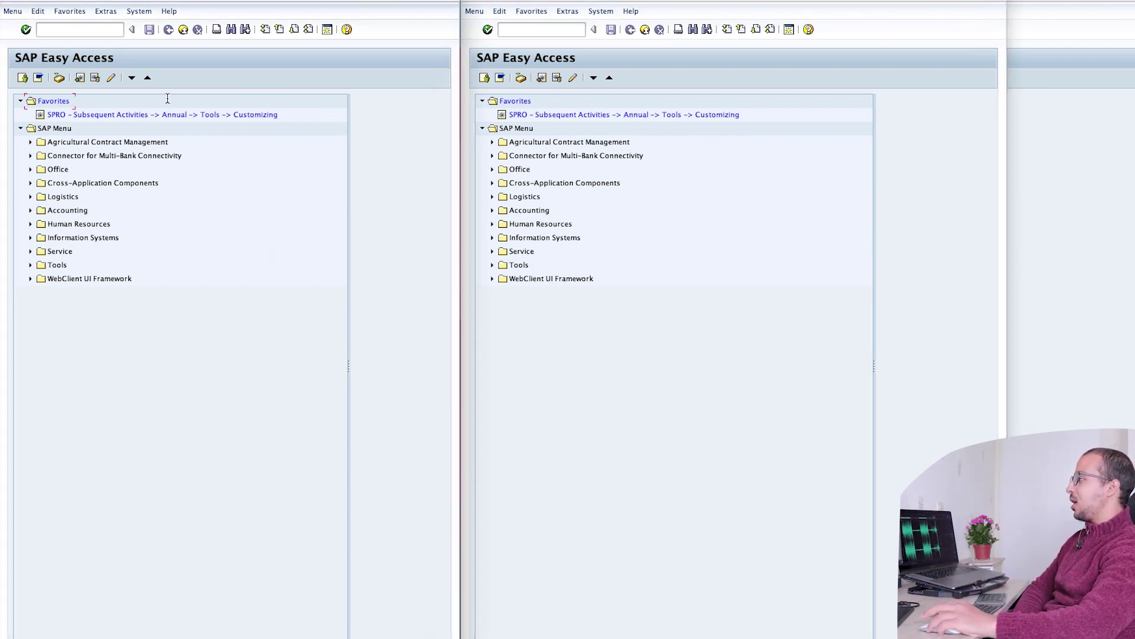
click(79, 29)
text(as)
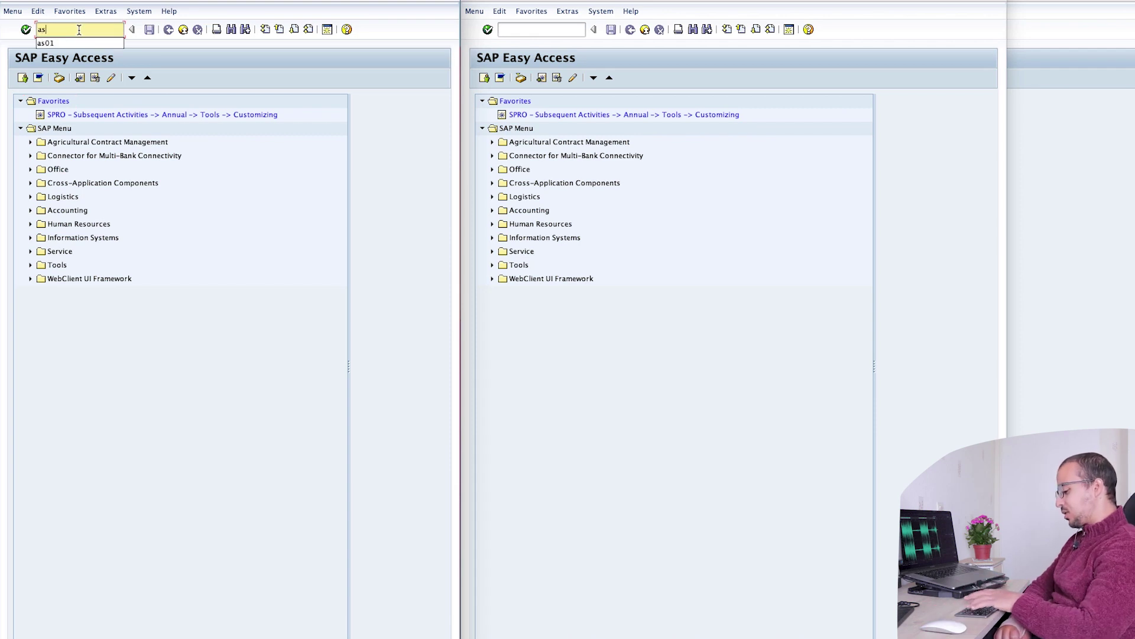
text(01)
key(Return)
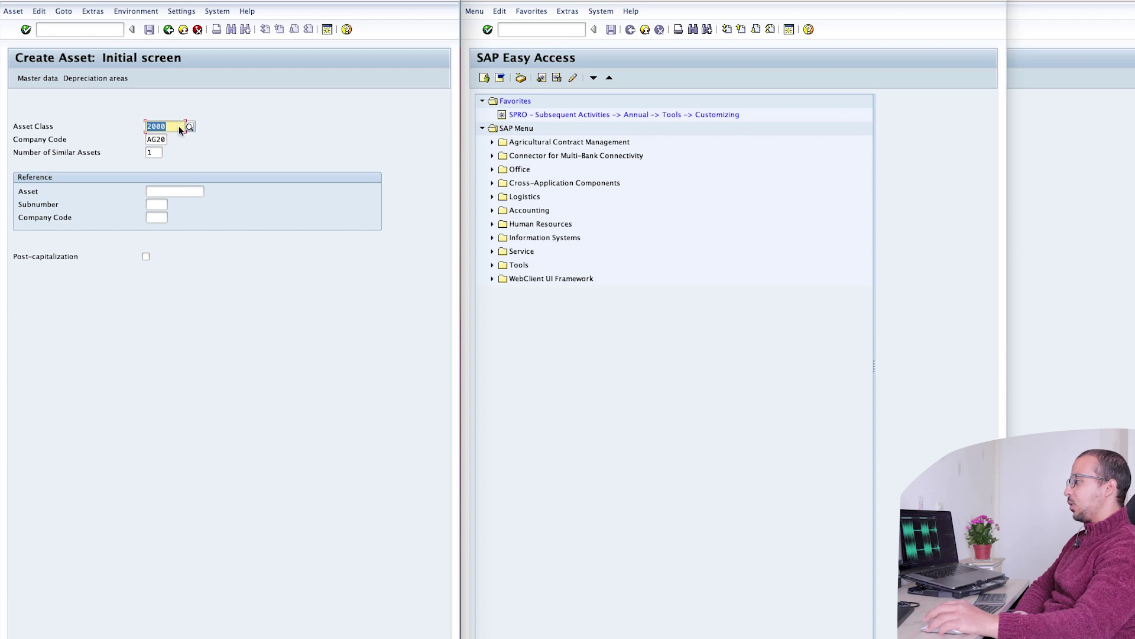
key(Return)
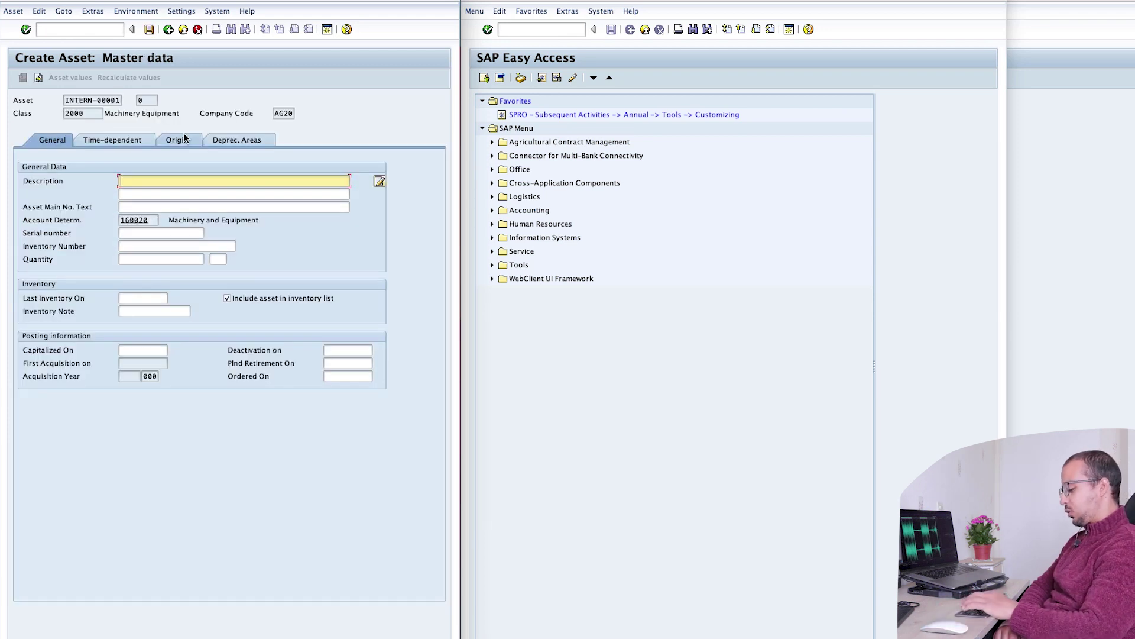
text(uni2)
Assign cost center 1000 in the time-dependent data so the profit center fills in
click(185, 139)
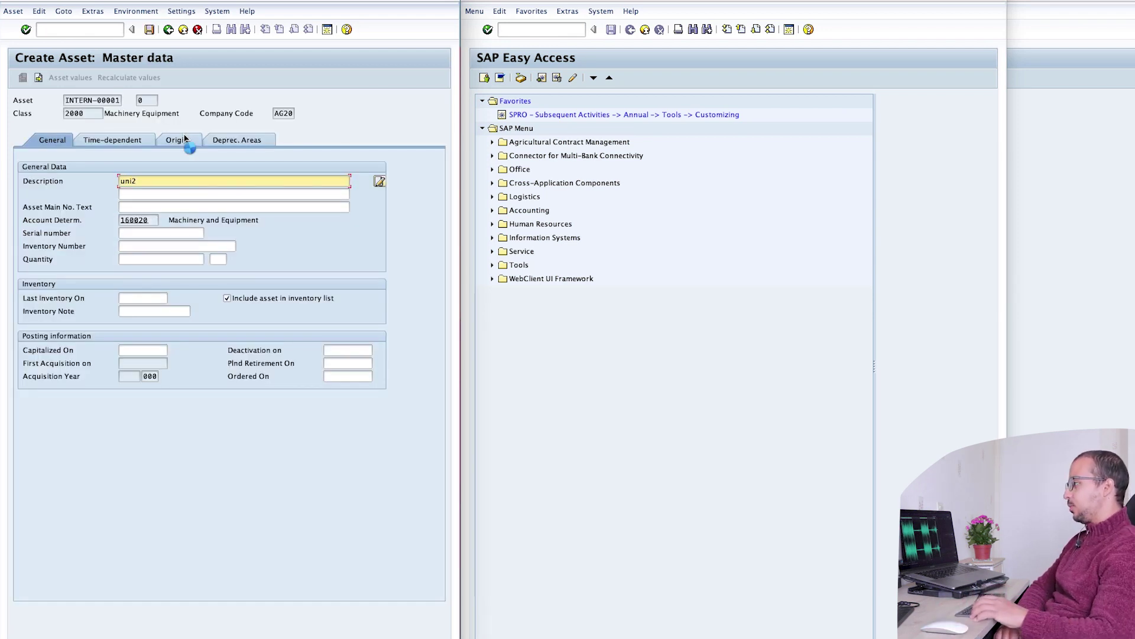
click(143, 140)
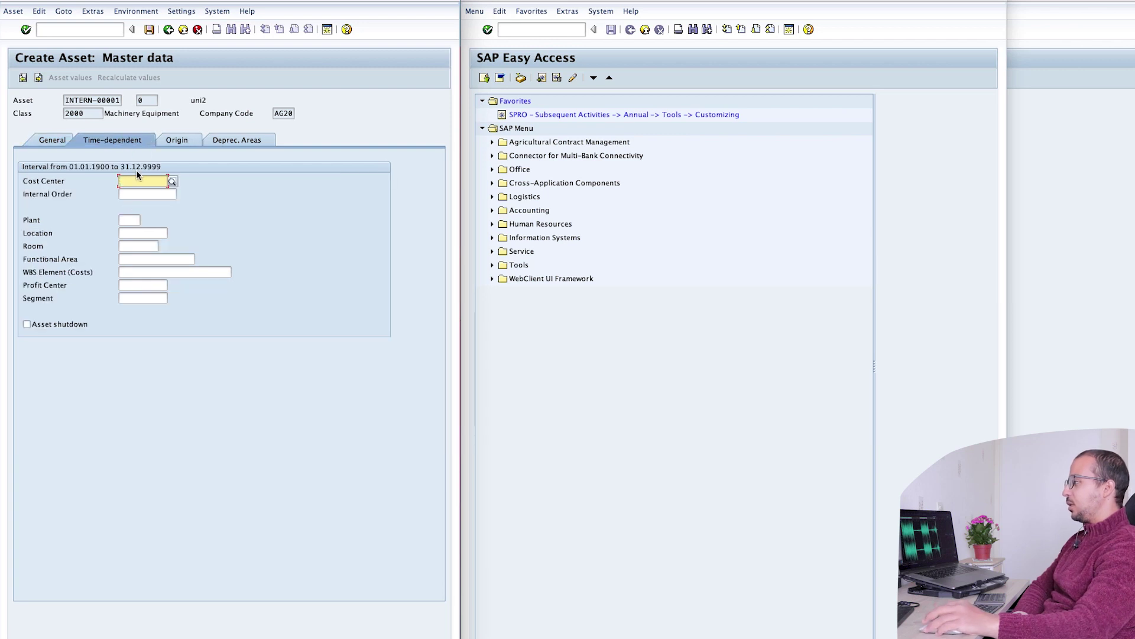
click(137, 172)
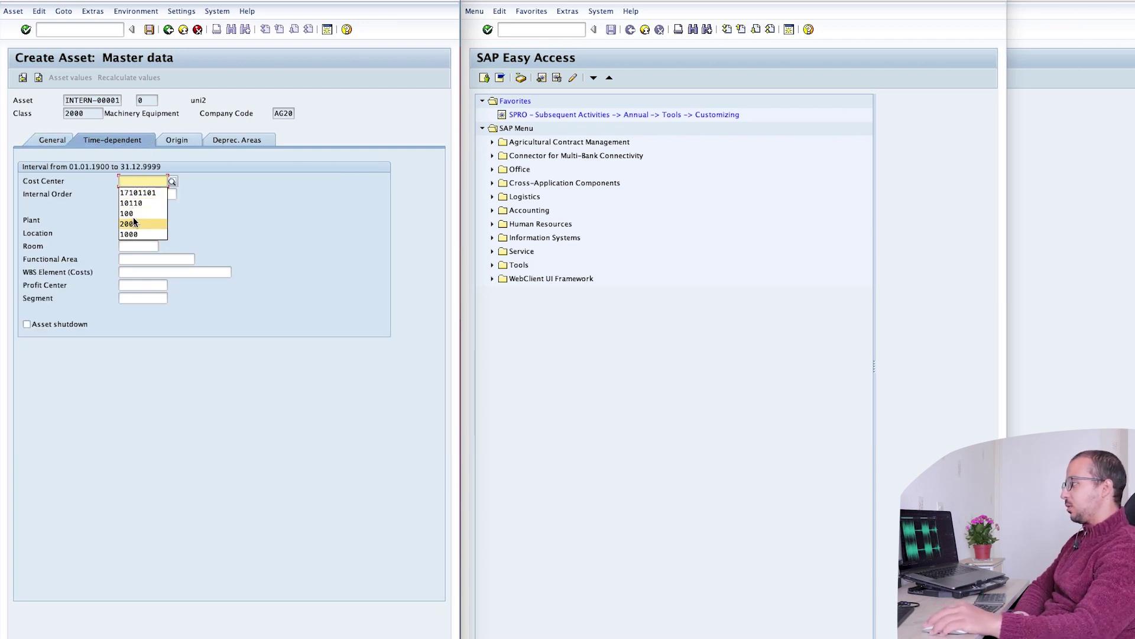
click(129, 234)
key(Return)
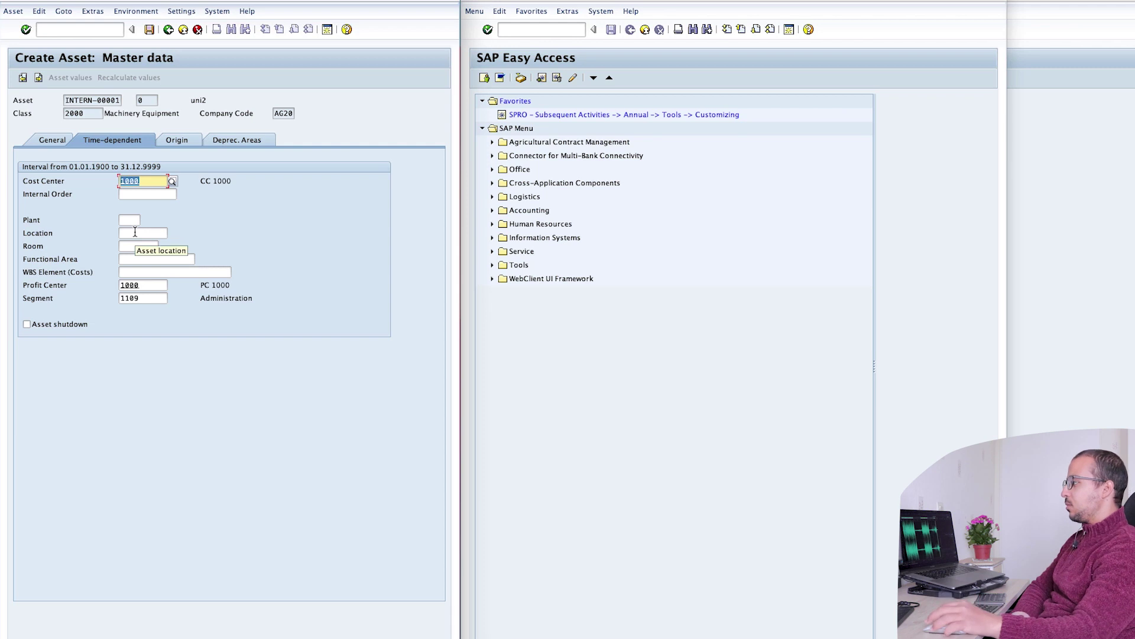
click(236, 140)
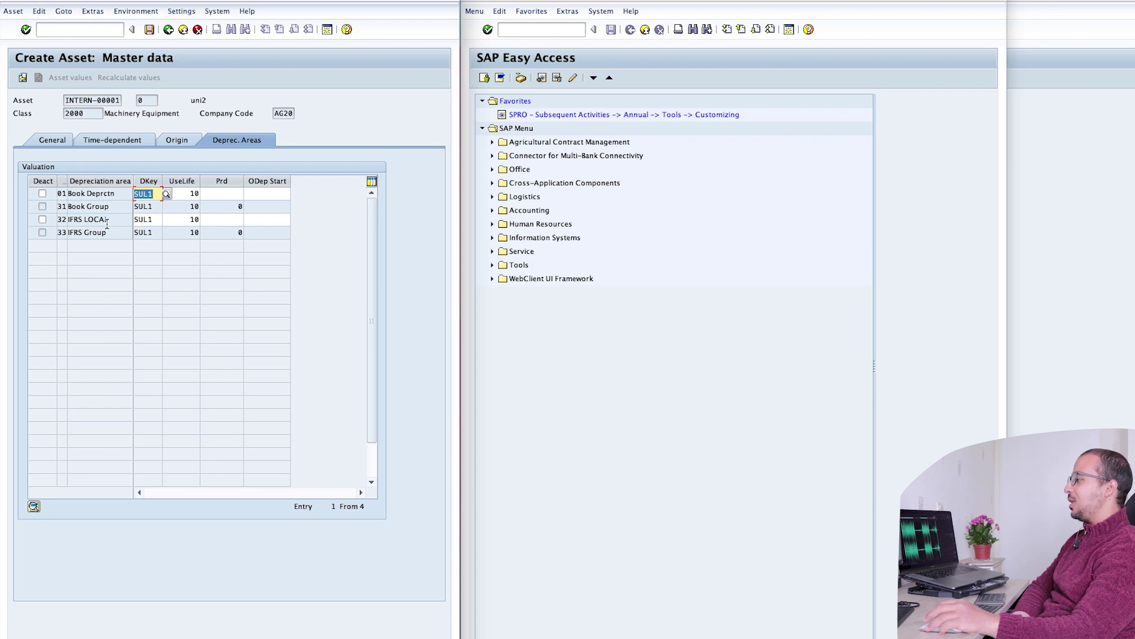
Deactivate the IFRS LOCAL and IFRS Group depreciation areas
click(42, 220)
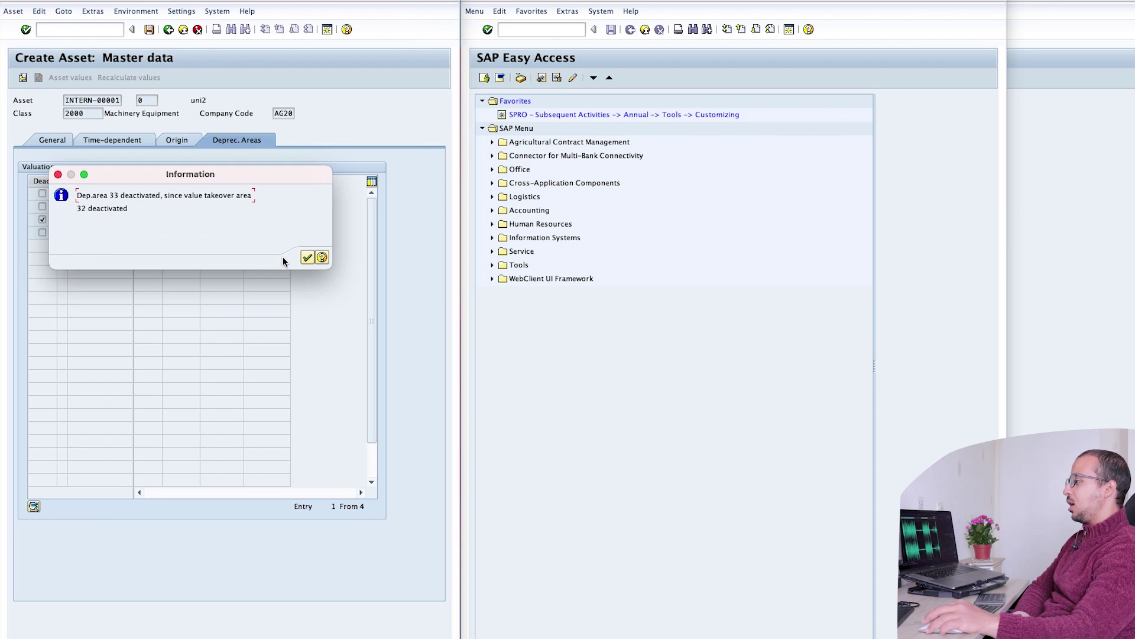
click(307, 257)
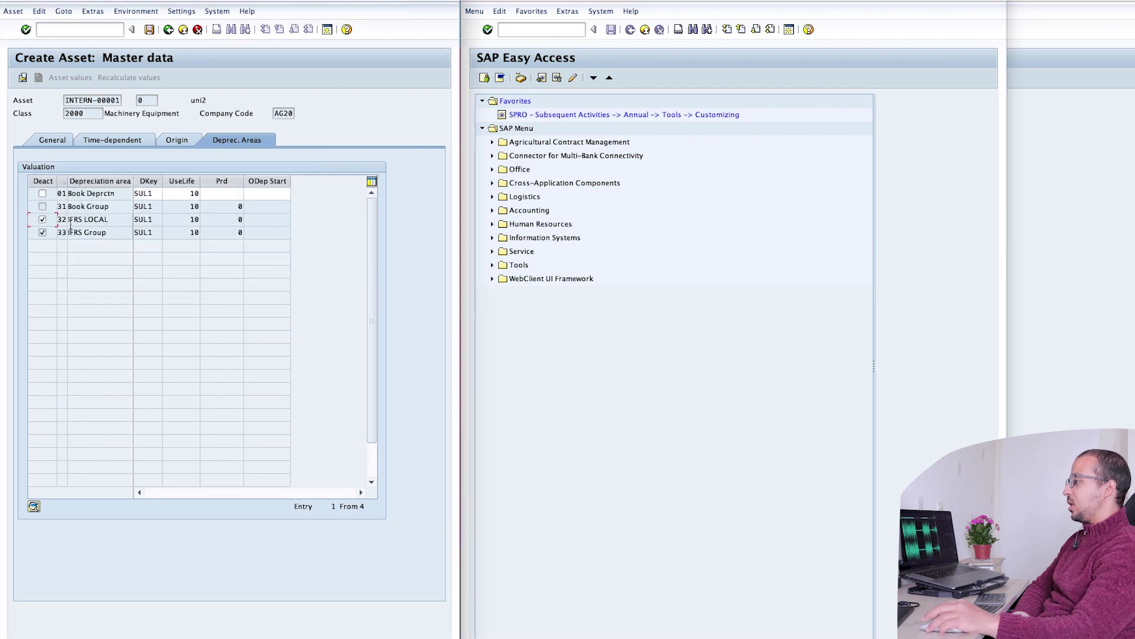
drag(109, 233, 71, 233)
click(111, 236)
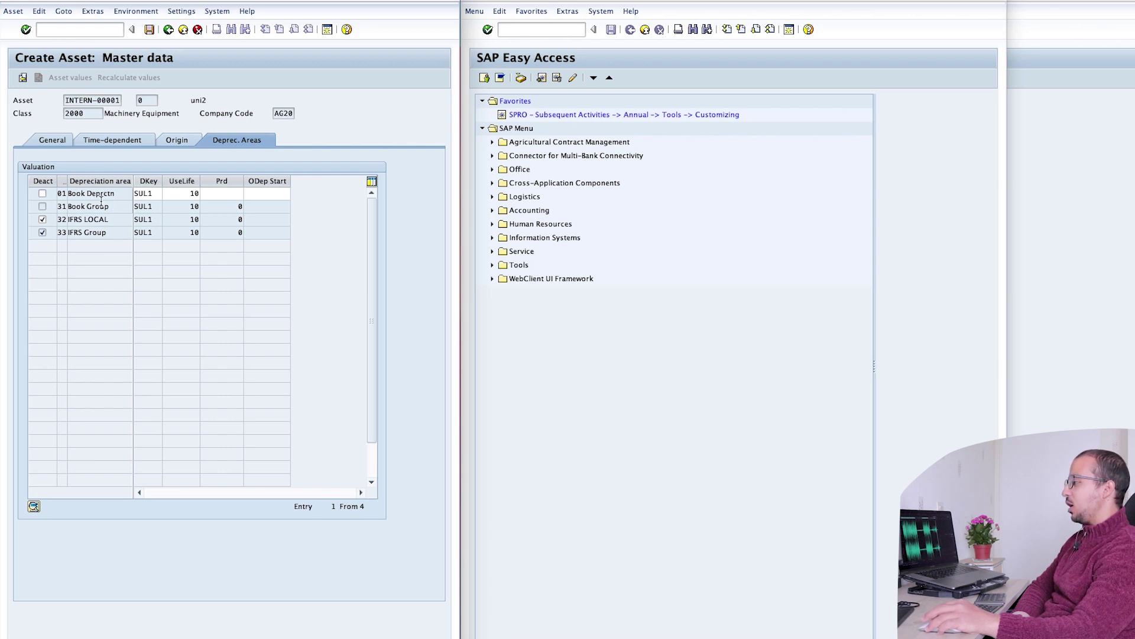
Set the Book Deprctn useful life to 4 years and save the asset
click(180, 194)
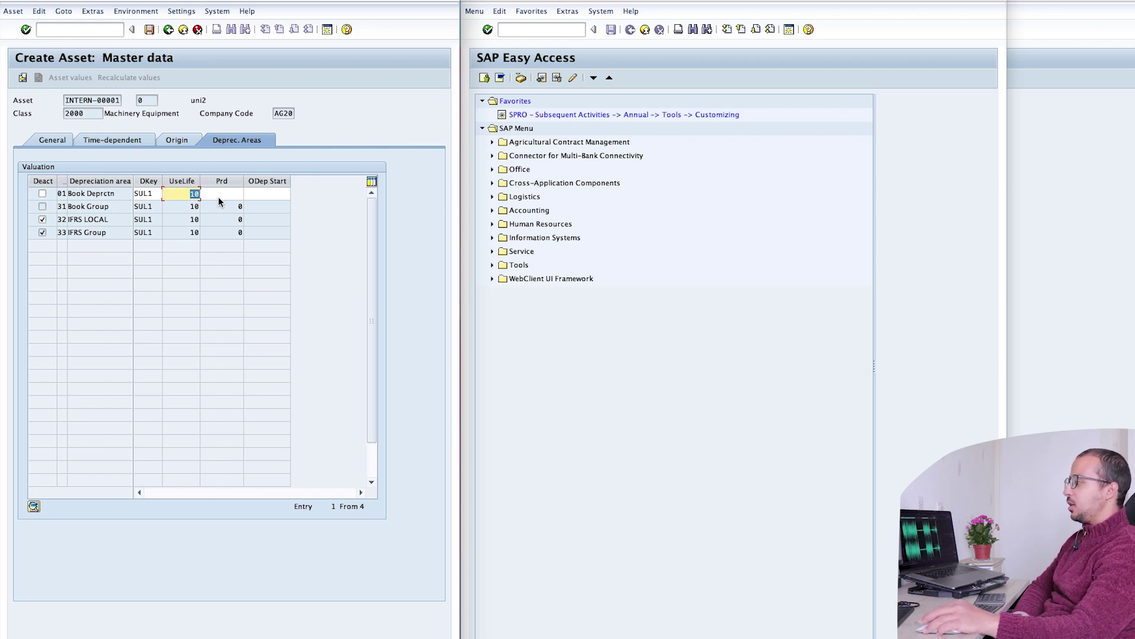
text(4)
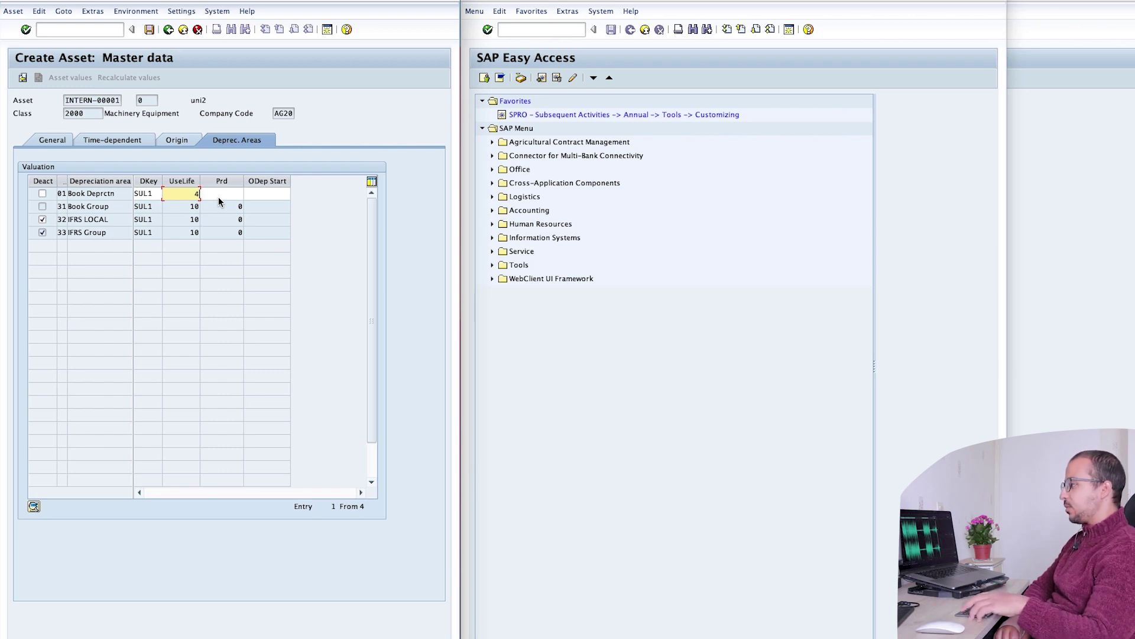
key(Return)
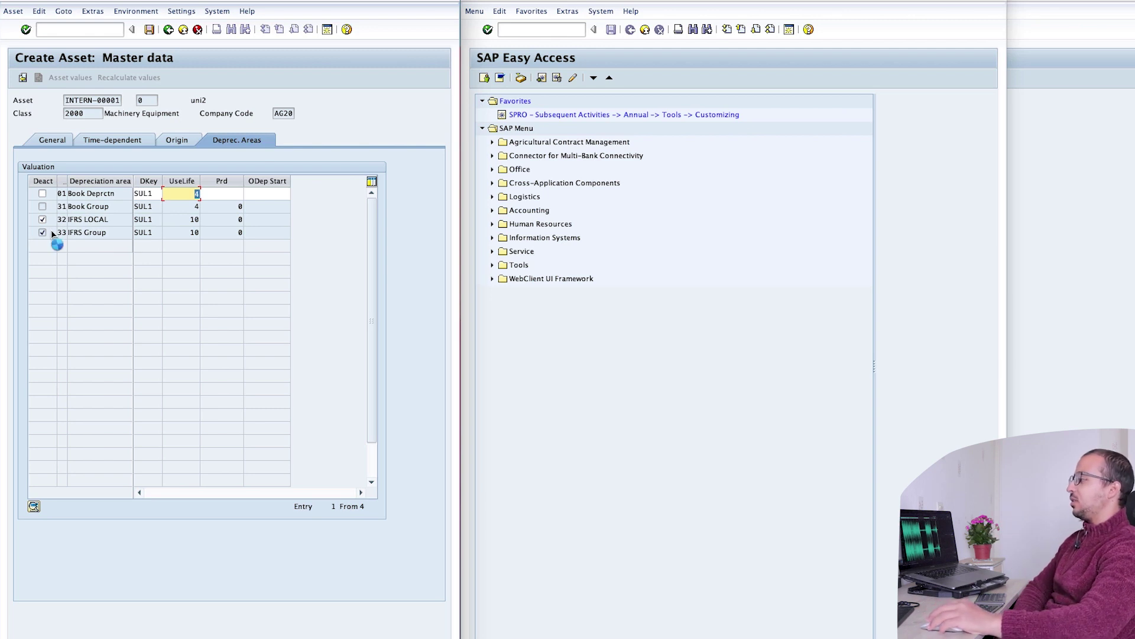
scroll(51, 229, down, 1)
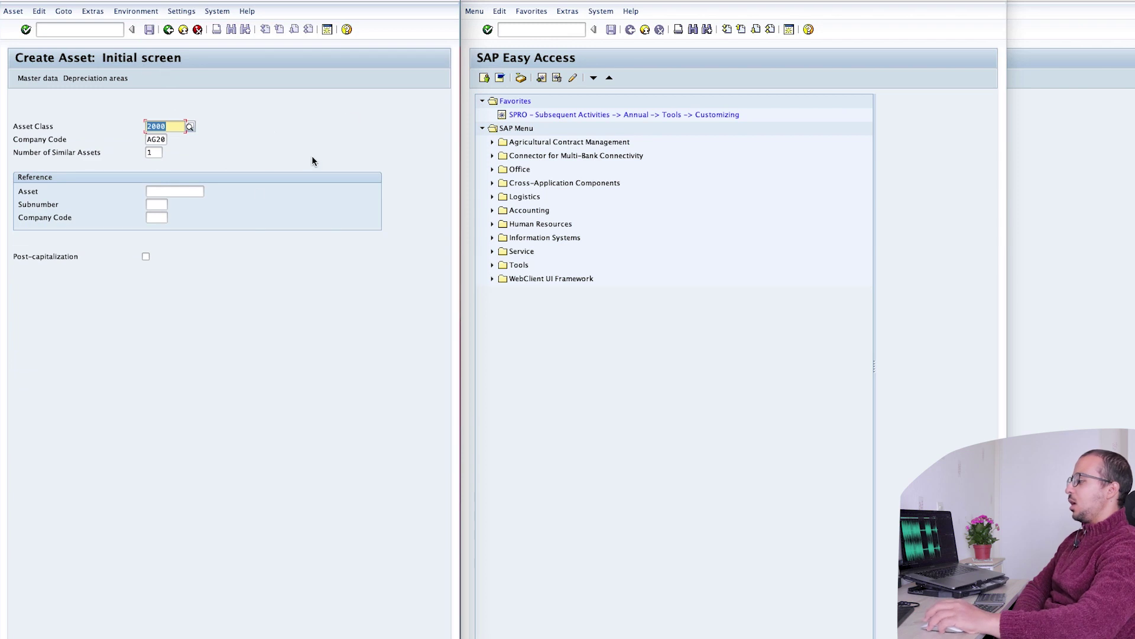
Display asset 20000027 with AS03 in the right session and open its Asset Explorer
click(537, 30)
text(a)
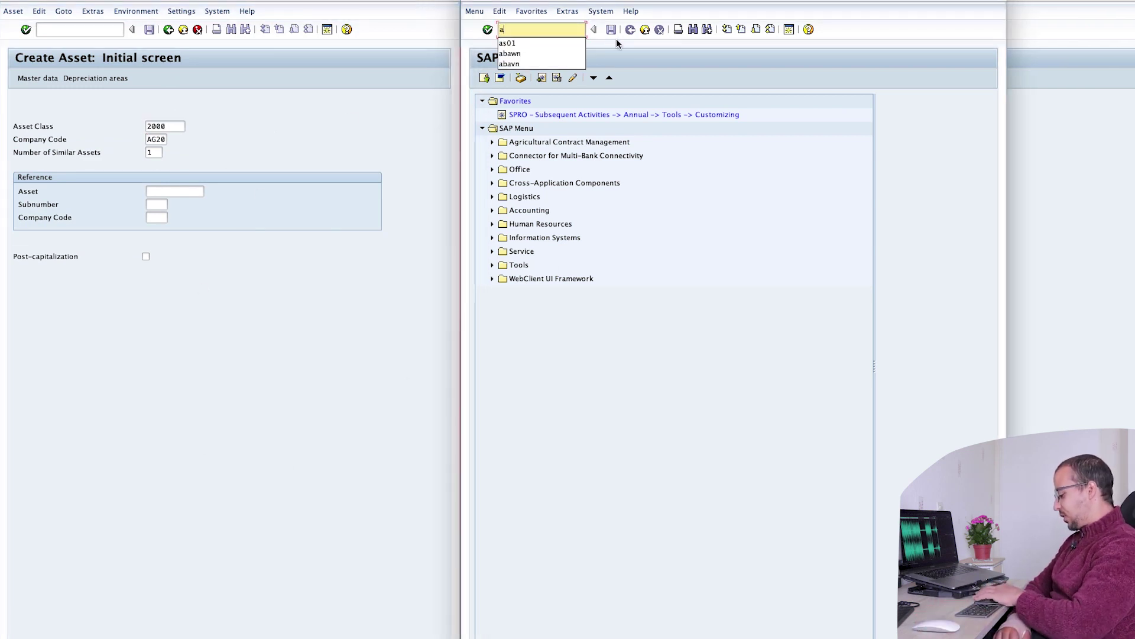
text(s03)
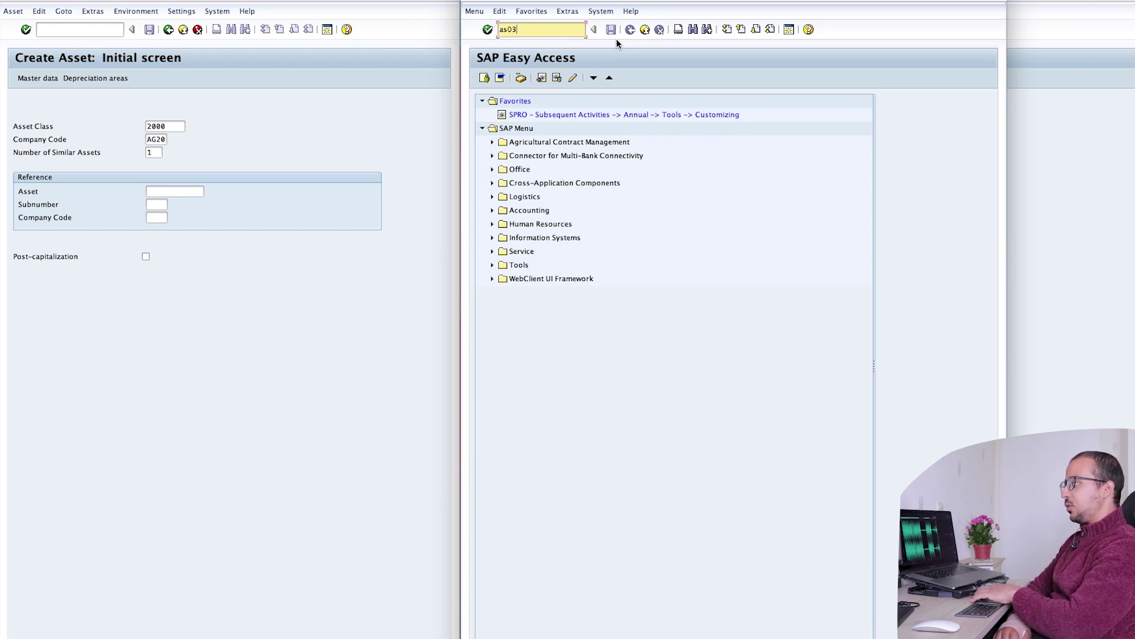
key(Return)
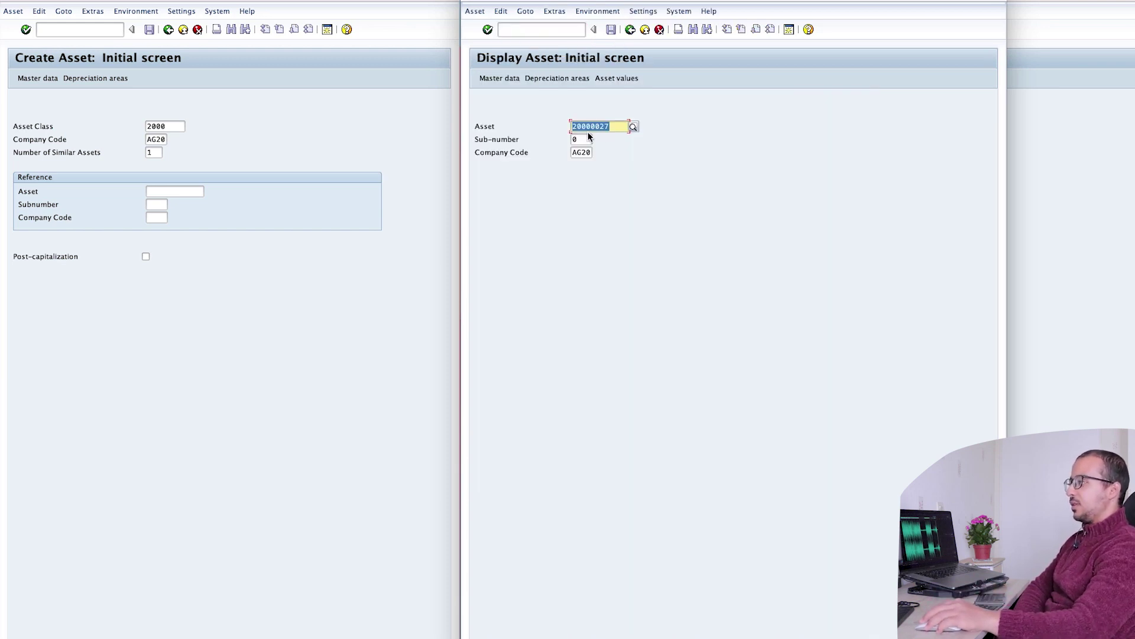
click(616, 75)
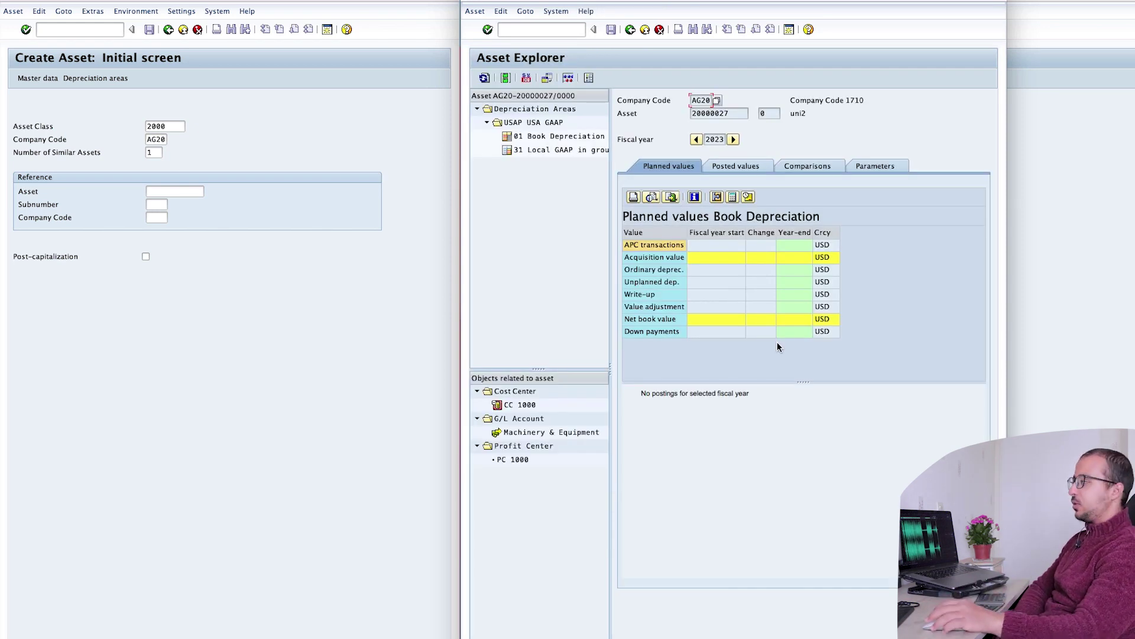
click(110, 357)
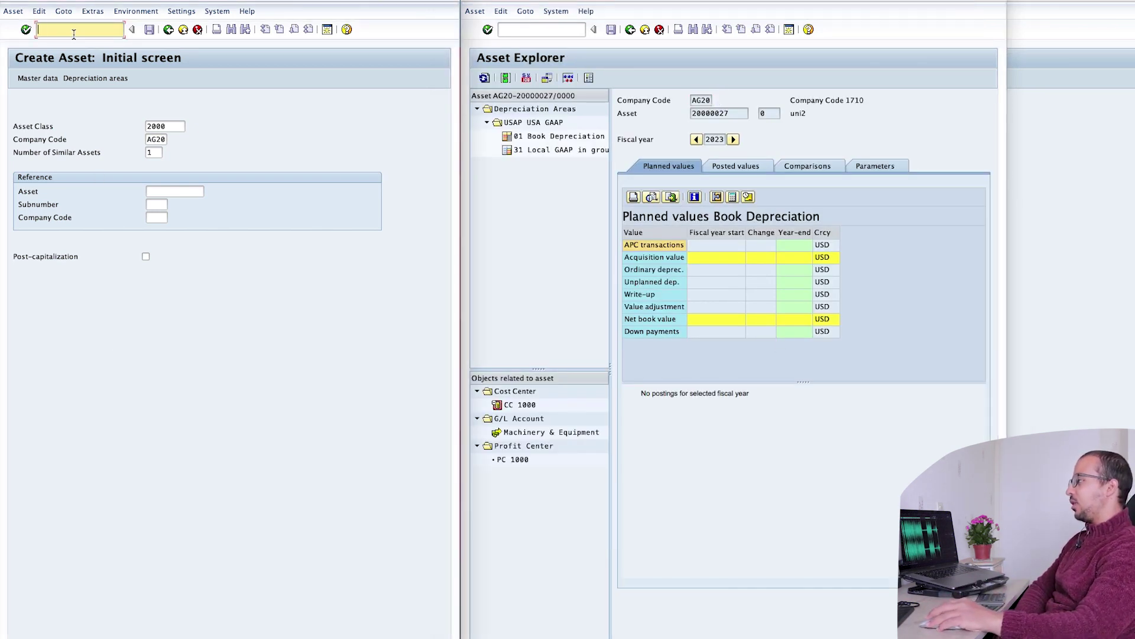
Start F-90 with document date 06.04.2023
text(/nf-90)
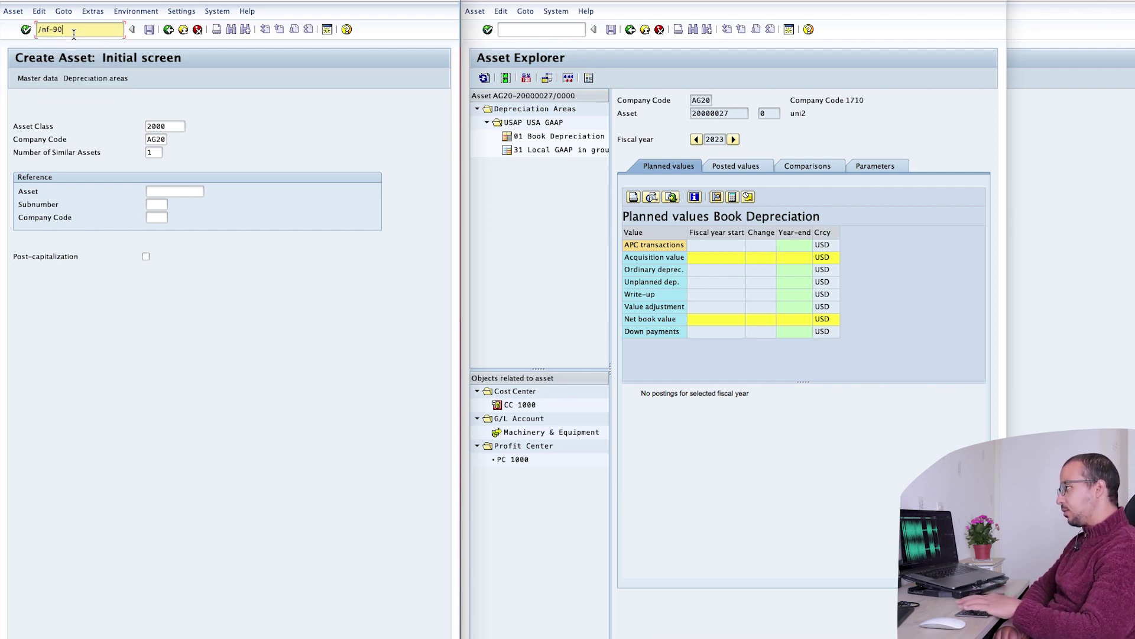
key(Return)
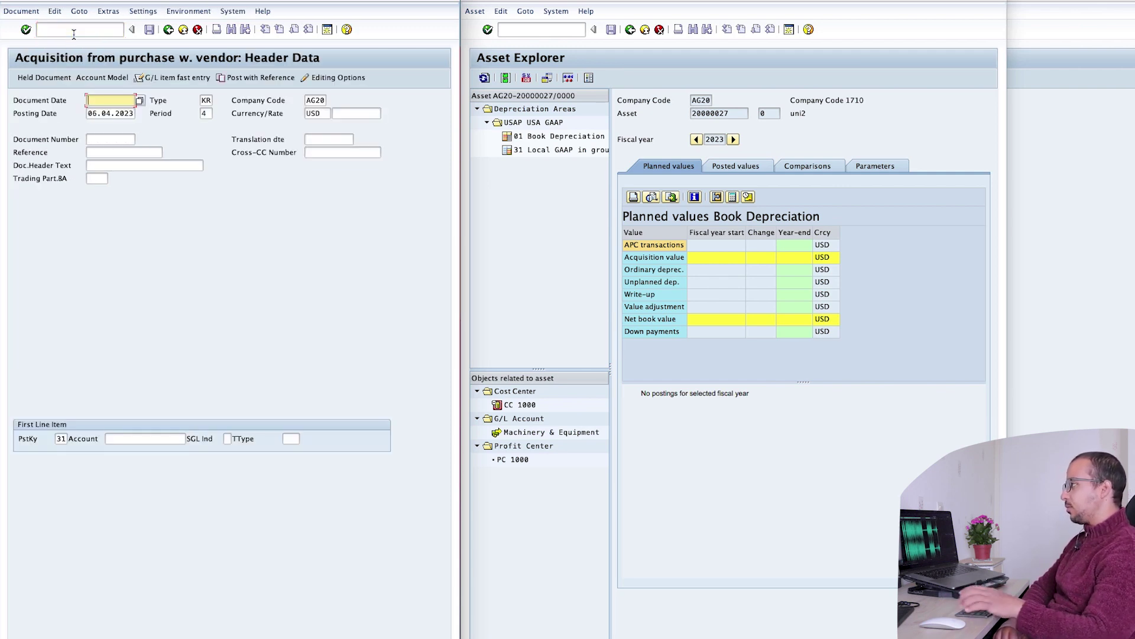
click(124, 101)
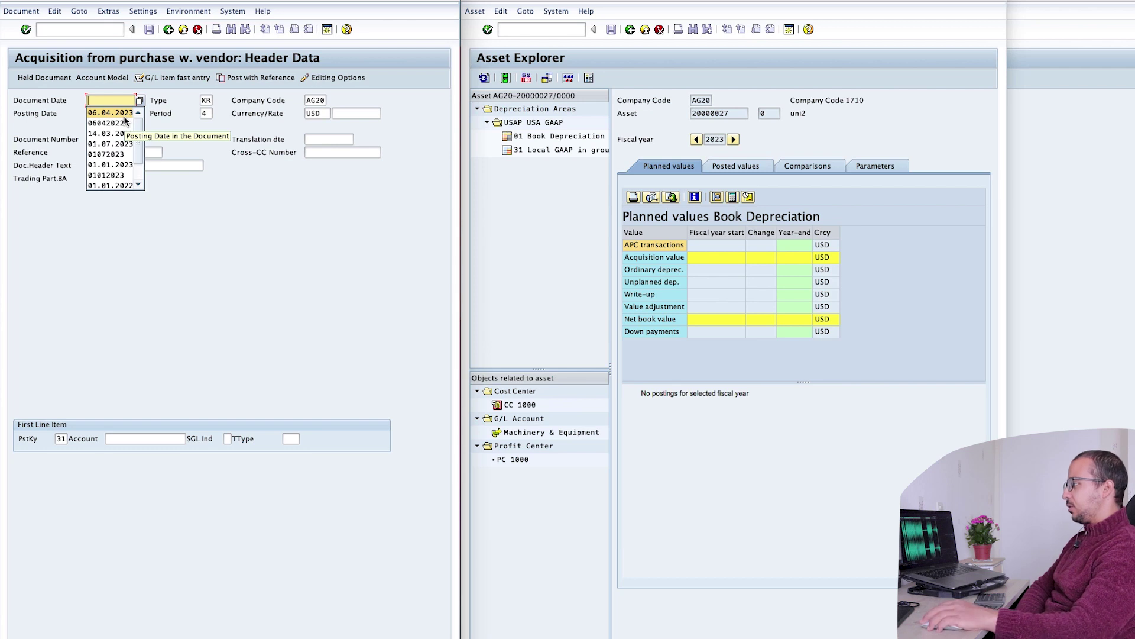
click(123, 112)
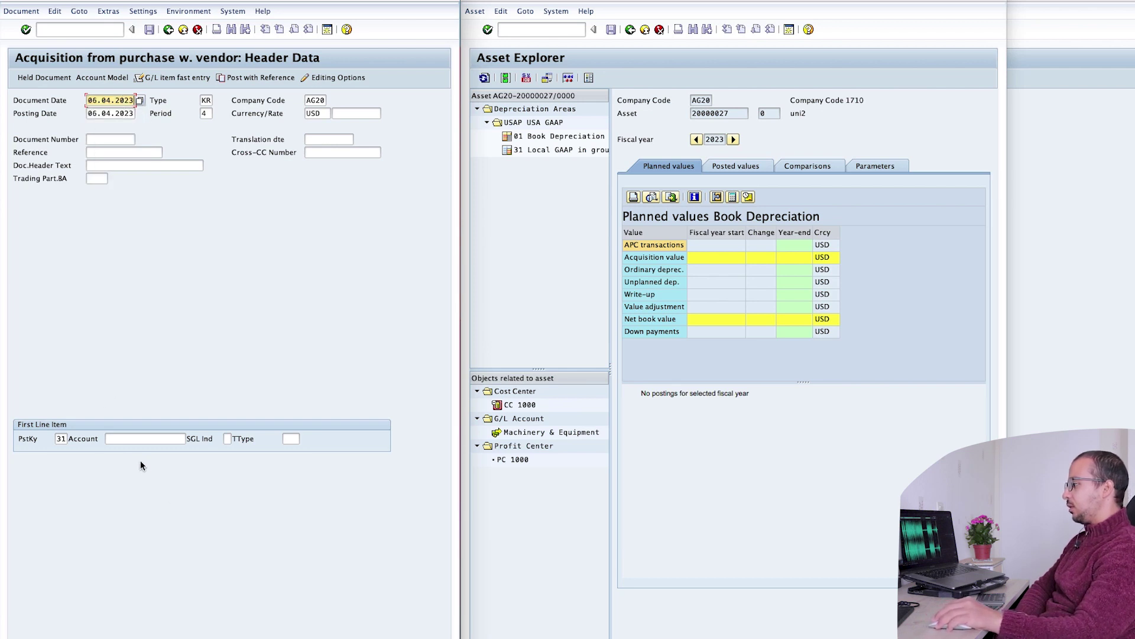
Enter the vendor line with posting key 31 and amount 10,000.00
click(148, 438)
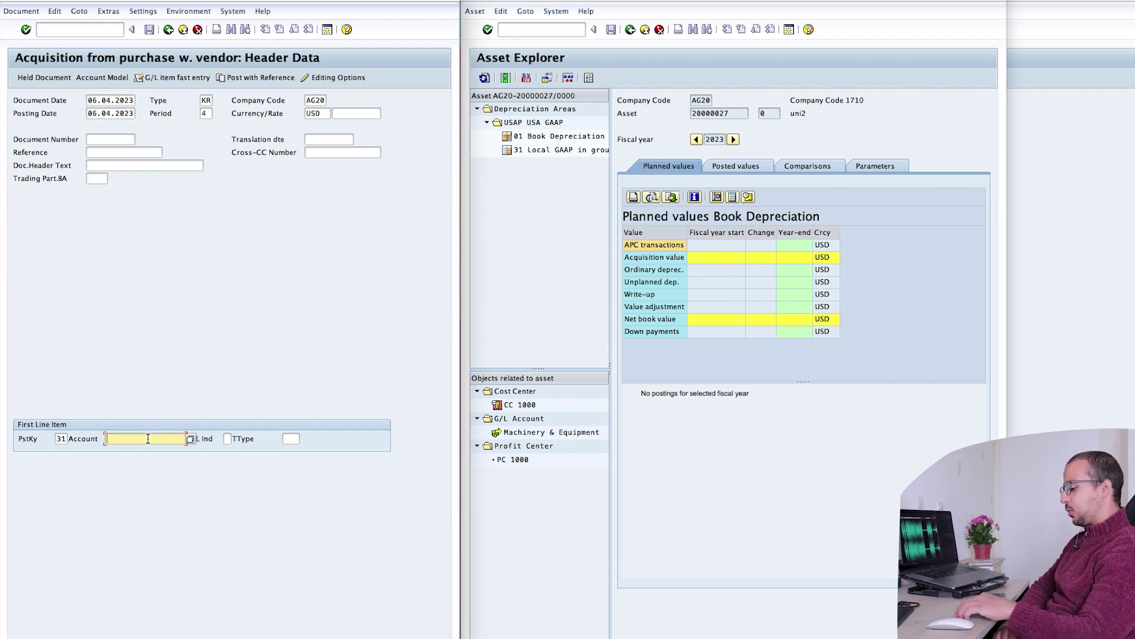
key(Down)
key(Down)
key(Down)
key(Up)
key(Return)
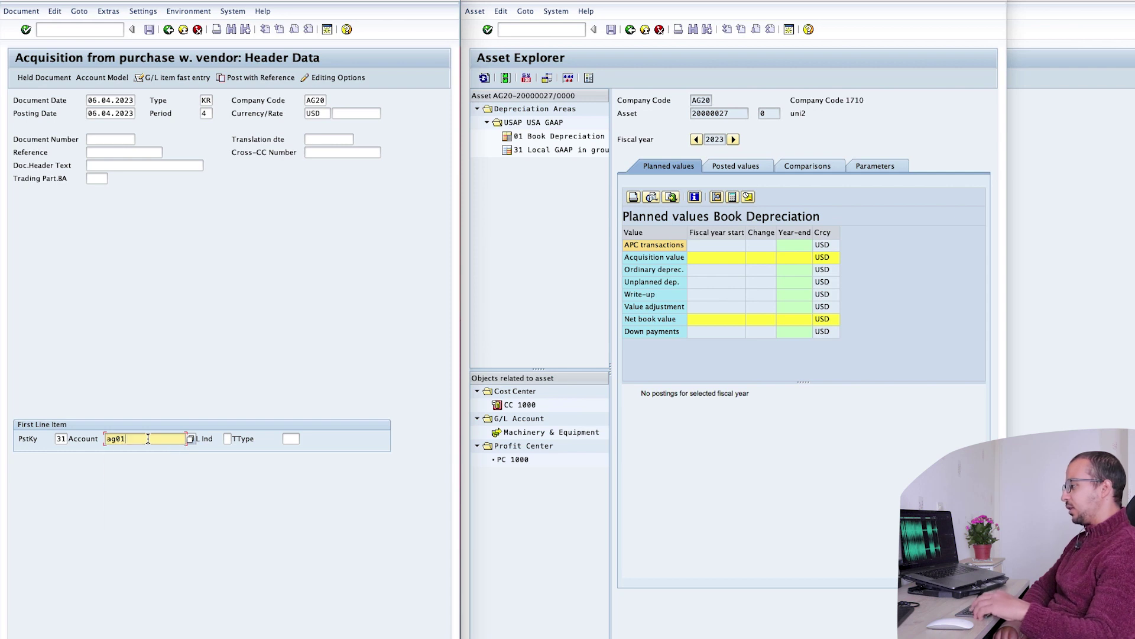
key(Return)
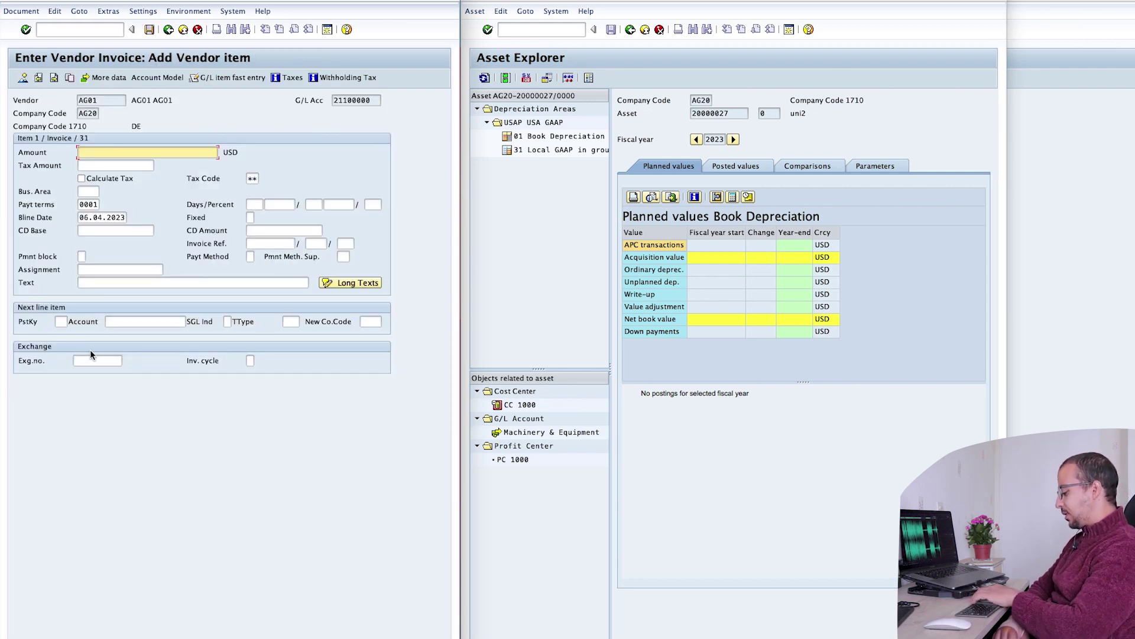
text(10000)
key(Return)
Add the asset line: posting key 70, asset 20000027, amount *, tax code V0
click(61, 321)
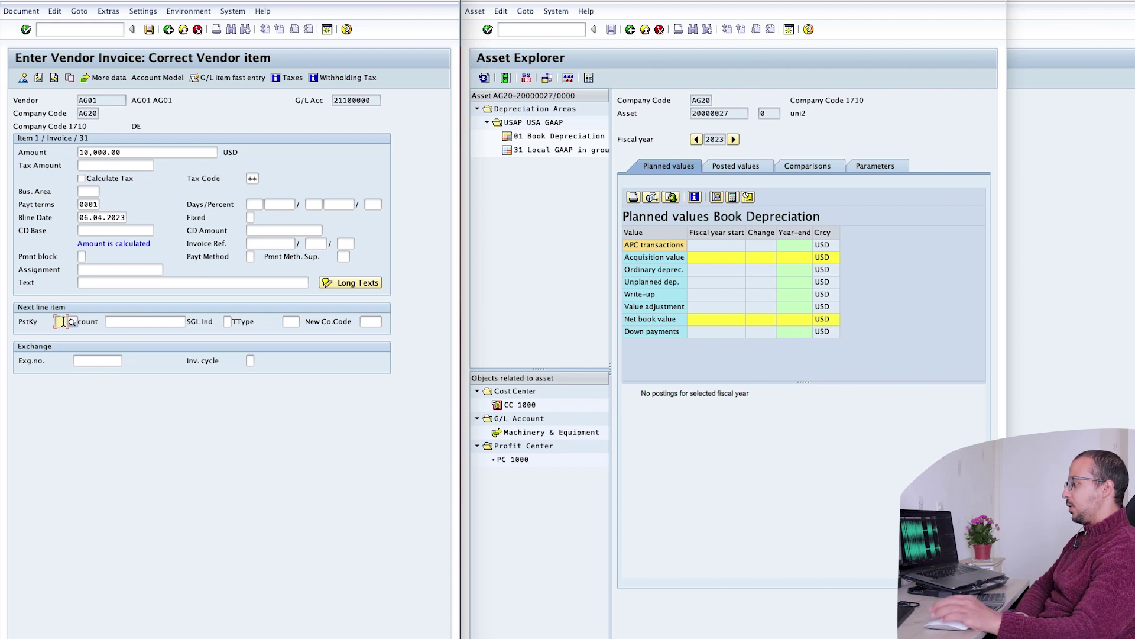
text(7)
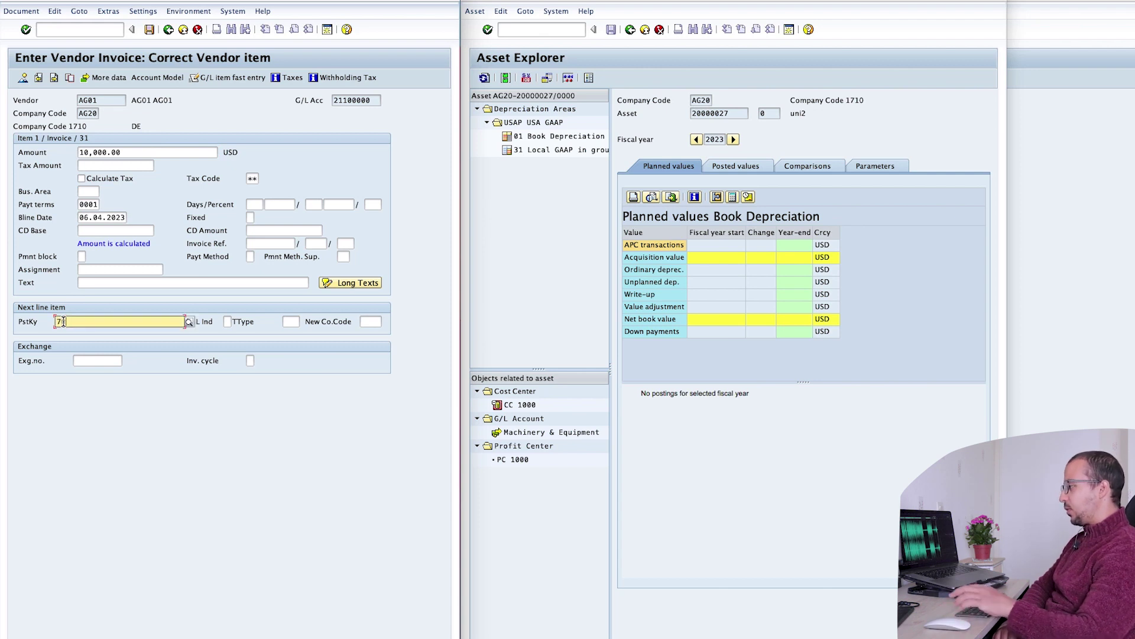
text(0)
key(Tab)
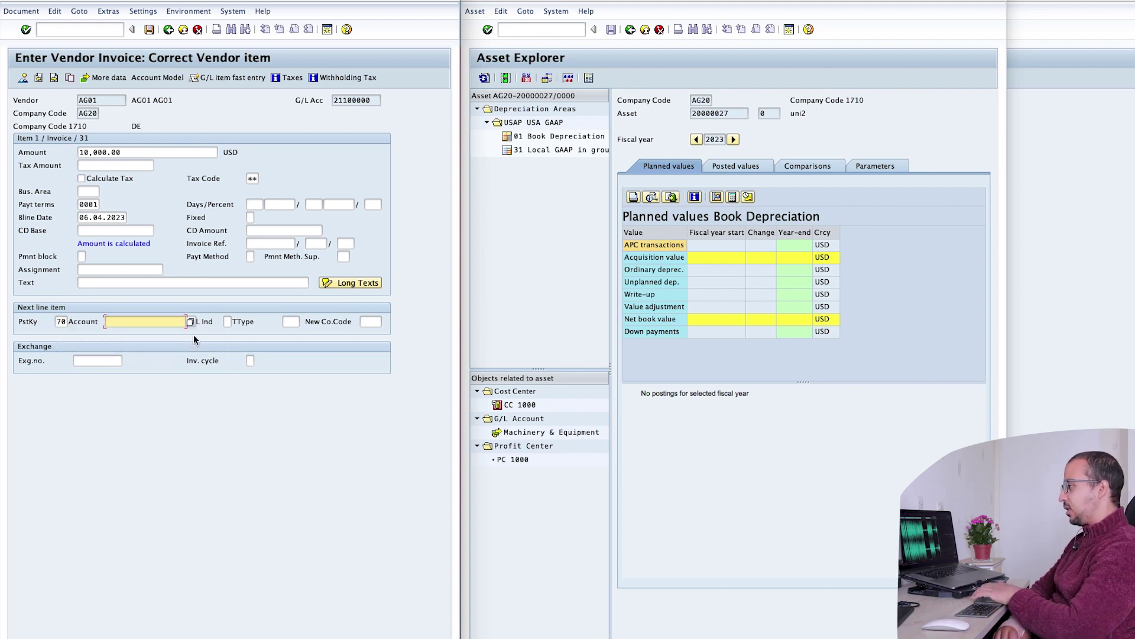
key(Down)
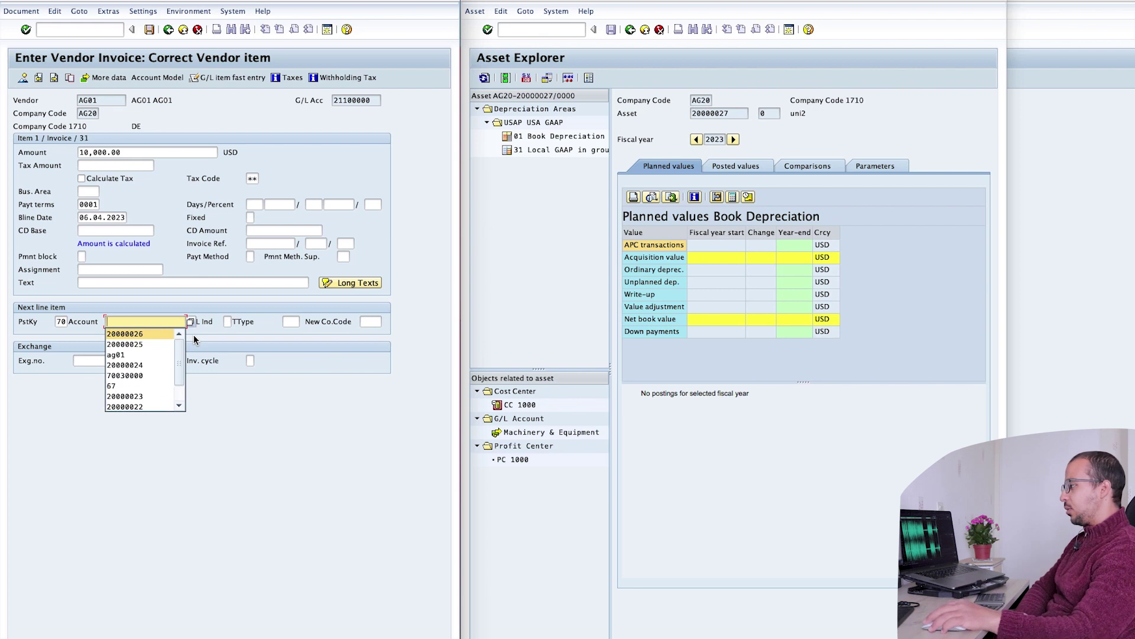
click(140, 334)
key(BackSpace)
text(7)
click(287, 321)
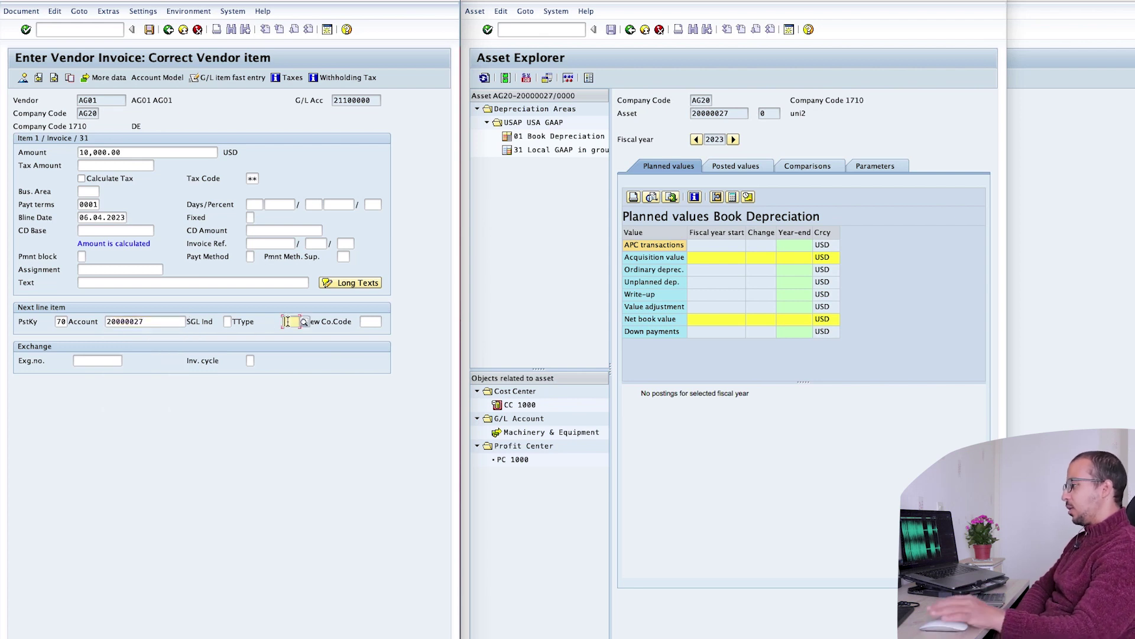
key(Return)
text(*)
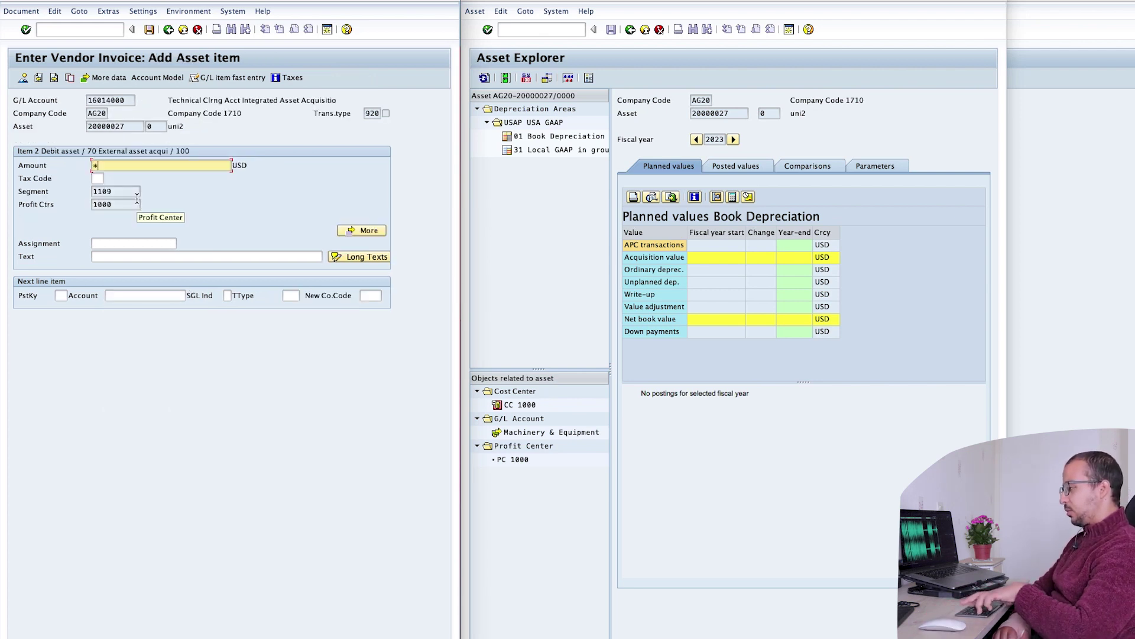
key(Tab)
text(V0)
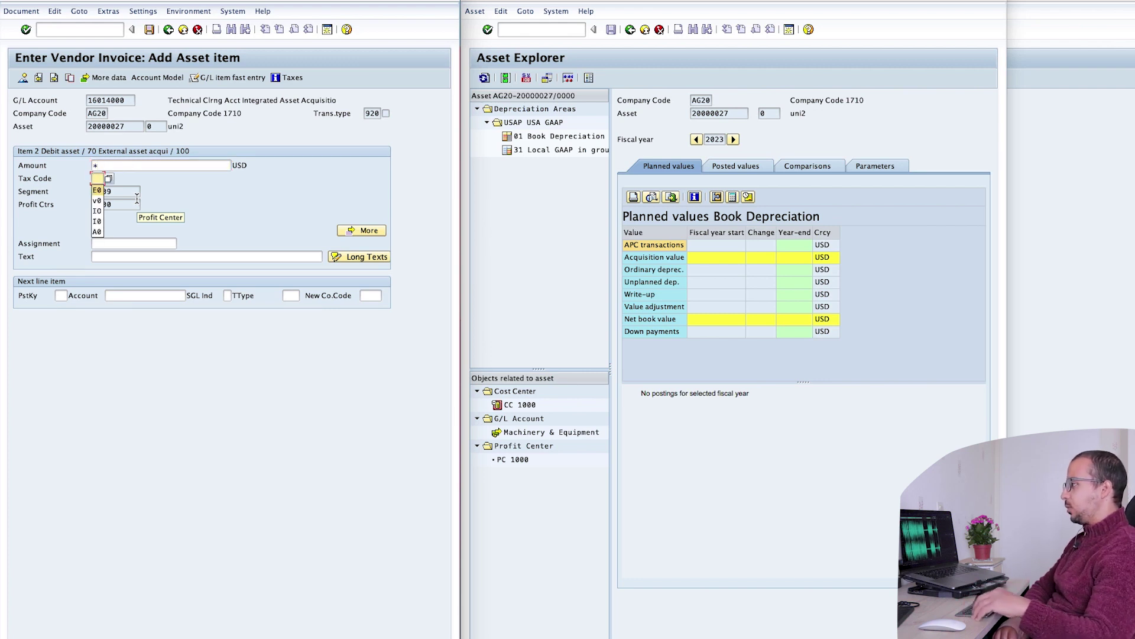
key(Return)
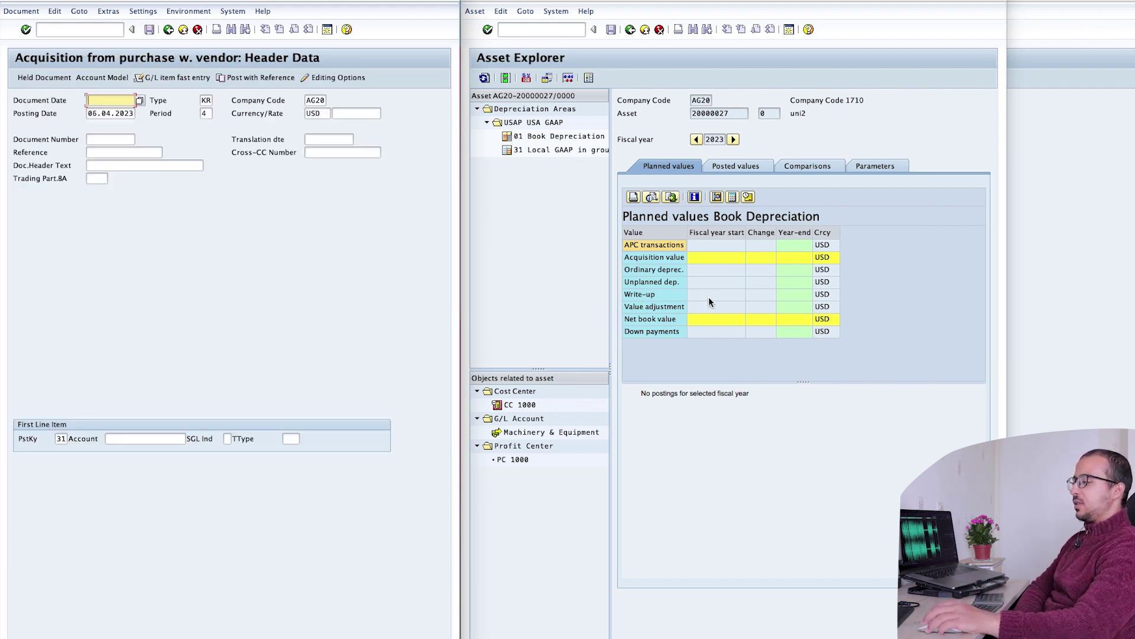
Refresh the Asset Explorer to show the 10,000 USD acquisition and open document 100000072
click(552, 270)
click(484, 78)
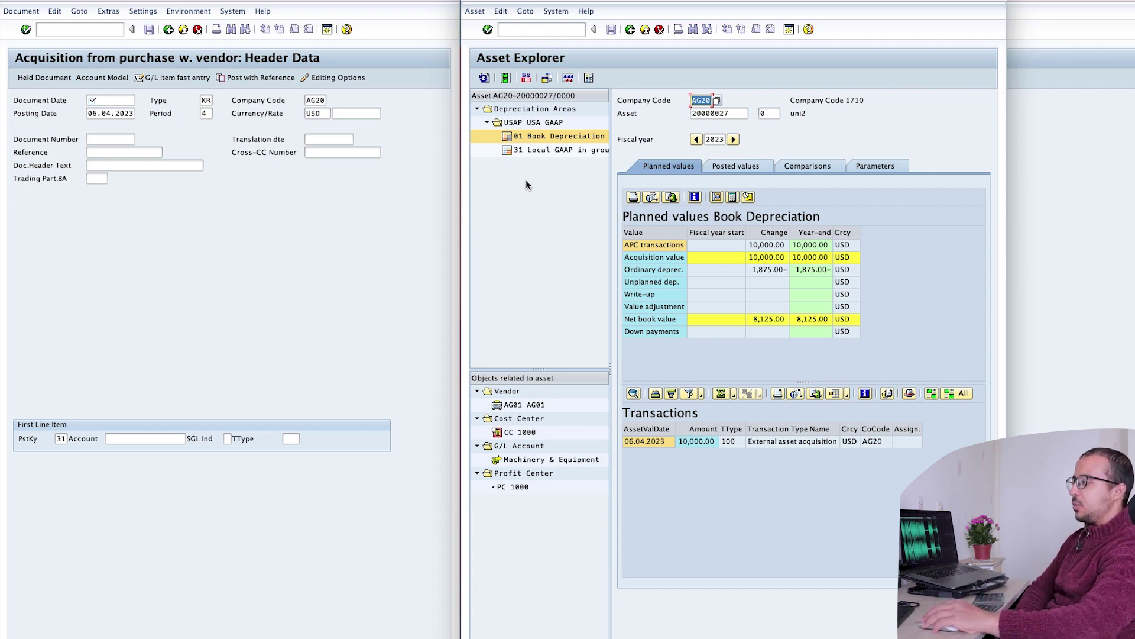
double_click(693, 443)
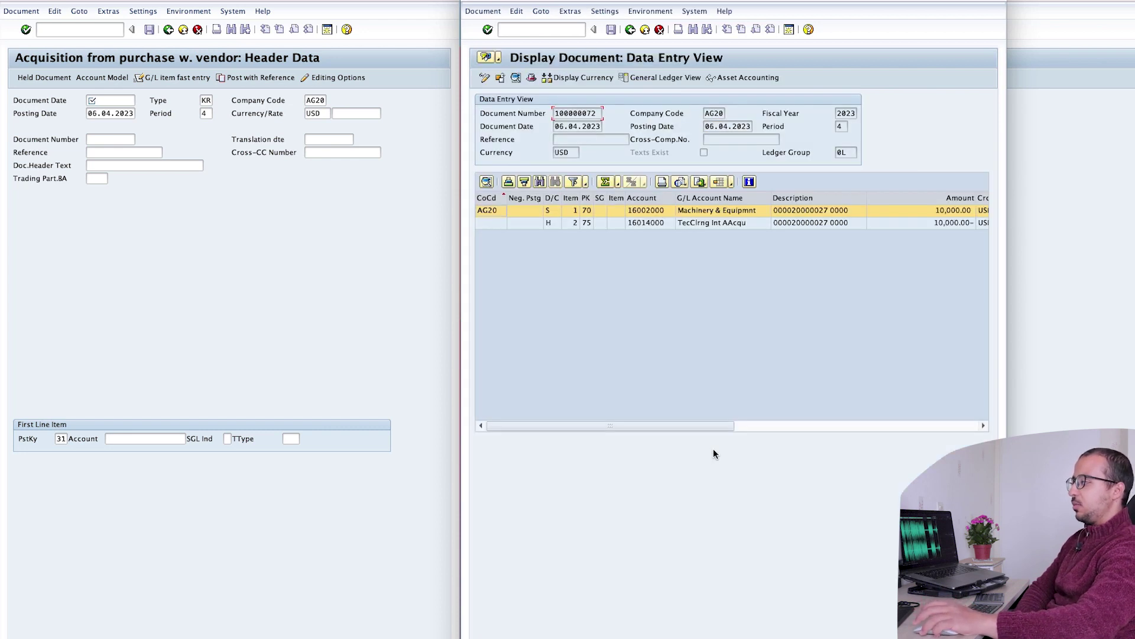
click(650, 15)
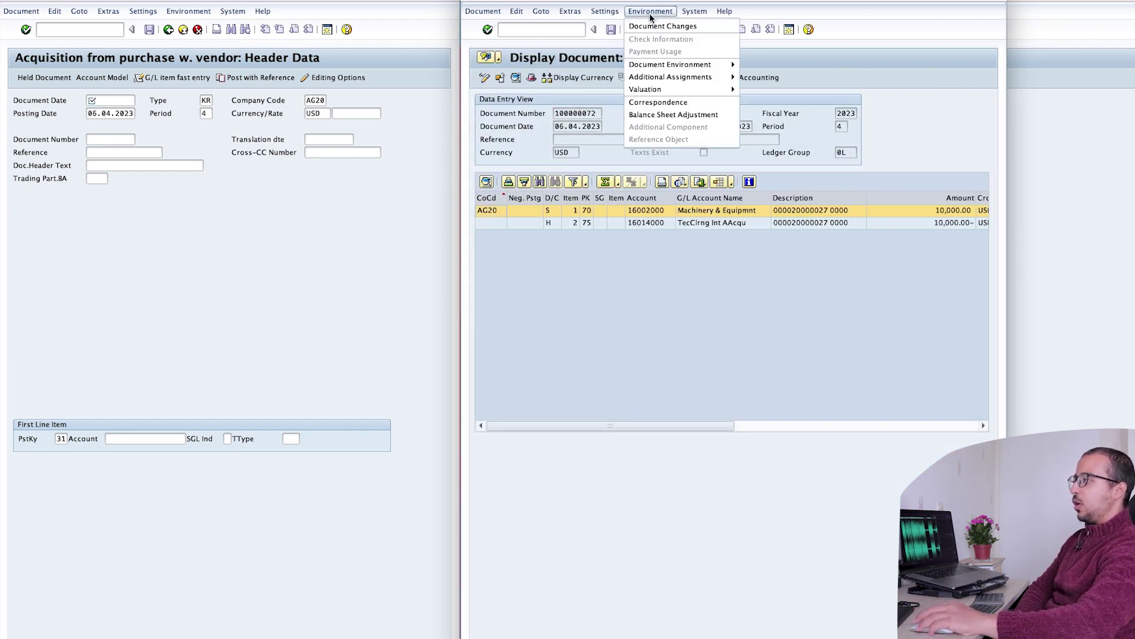
mouse_move(677, 65)
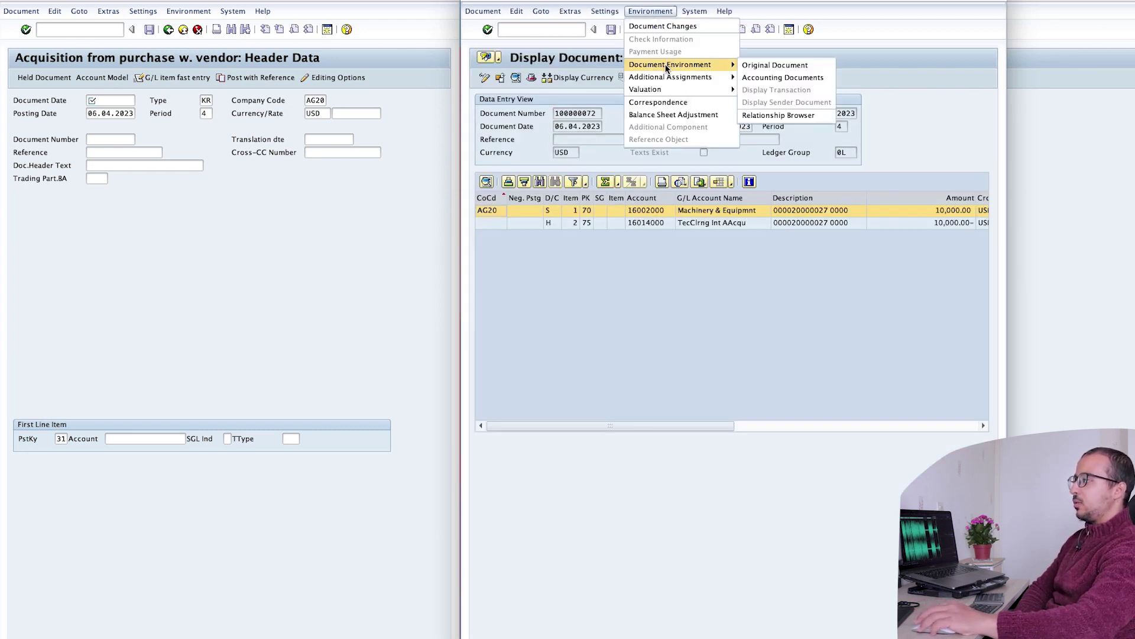
click(791, 77)
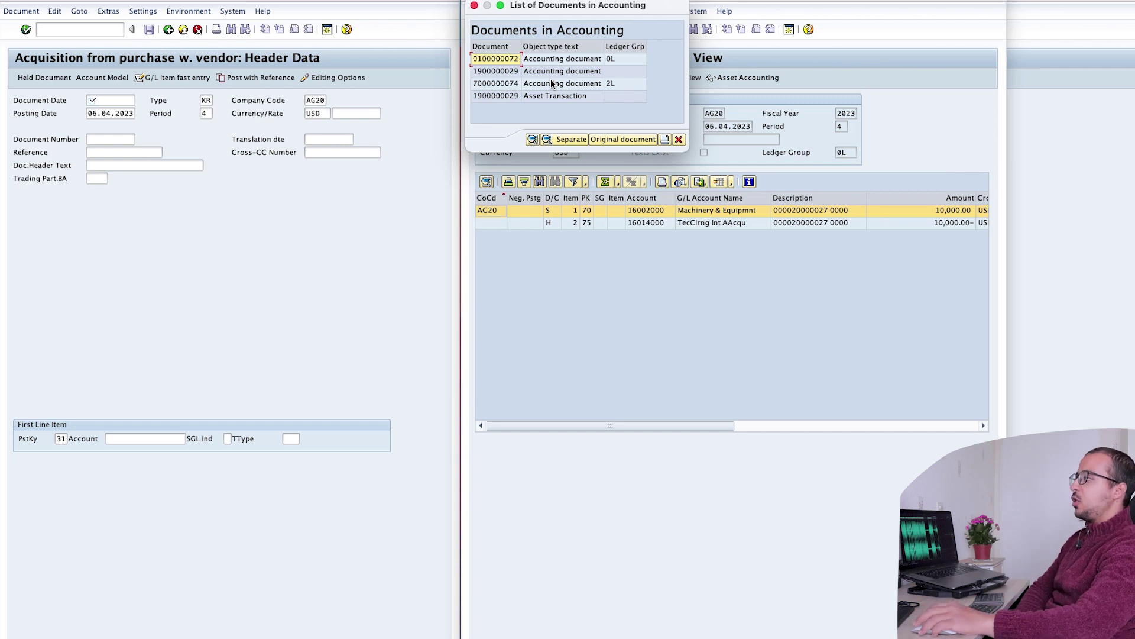
click(532, 73)
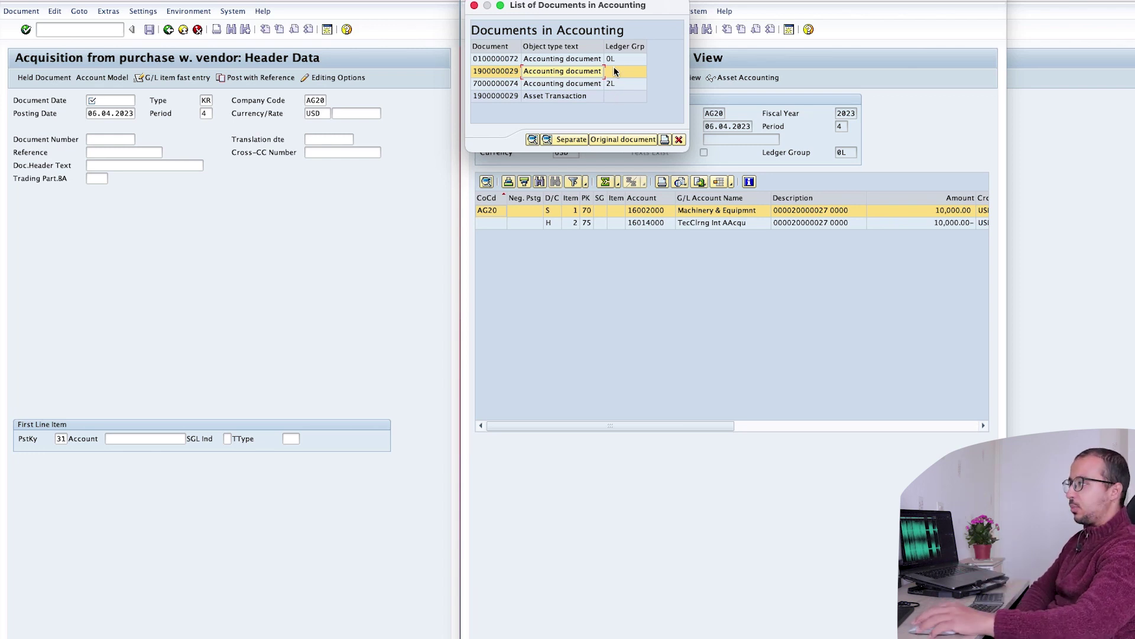
double_click(592, 71)
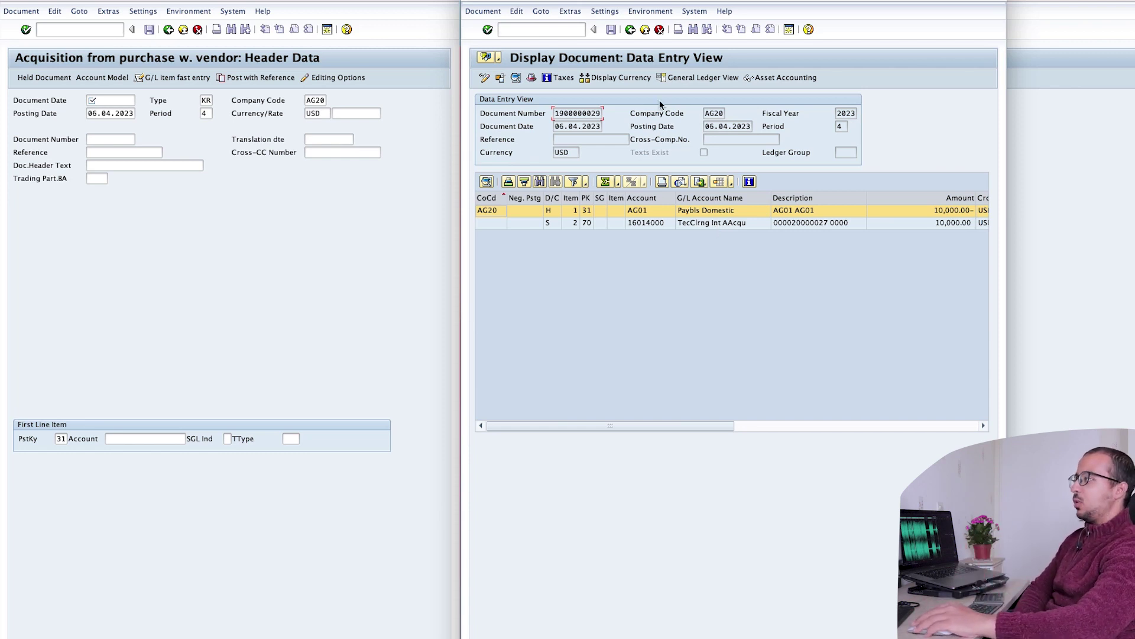
Reopen document 100000072 and inspect its clearing and Machinery & Equipment lines
click(630, 29)
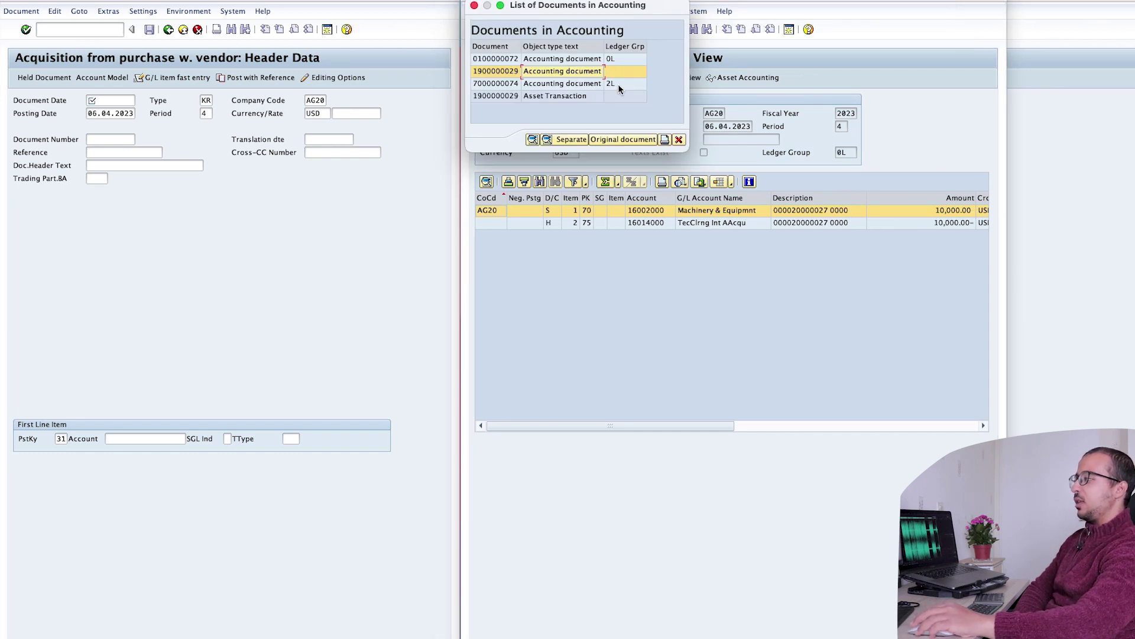
double_click(594, 62)
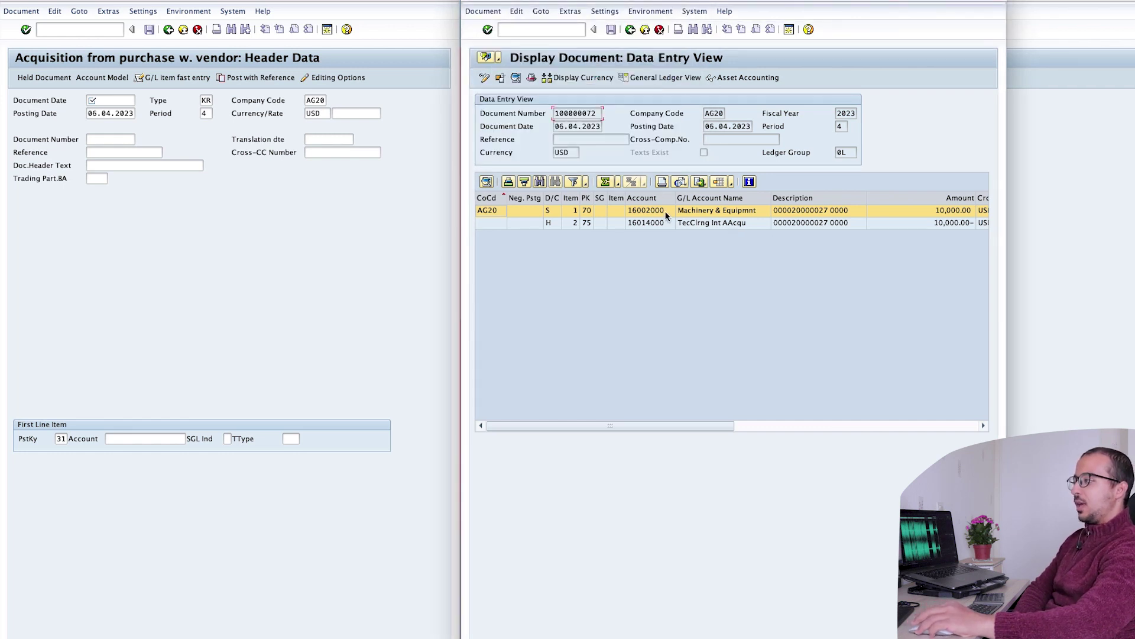
click(705, 225)
click(715, 216)
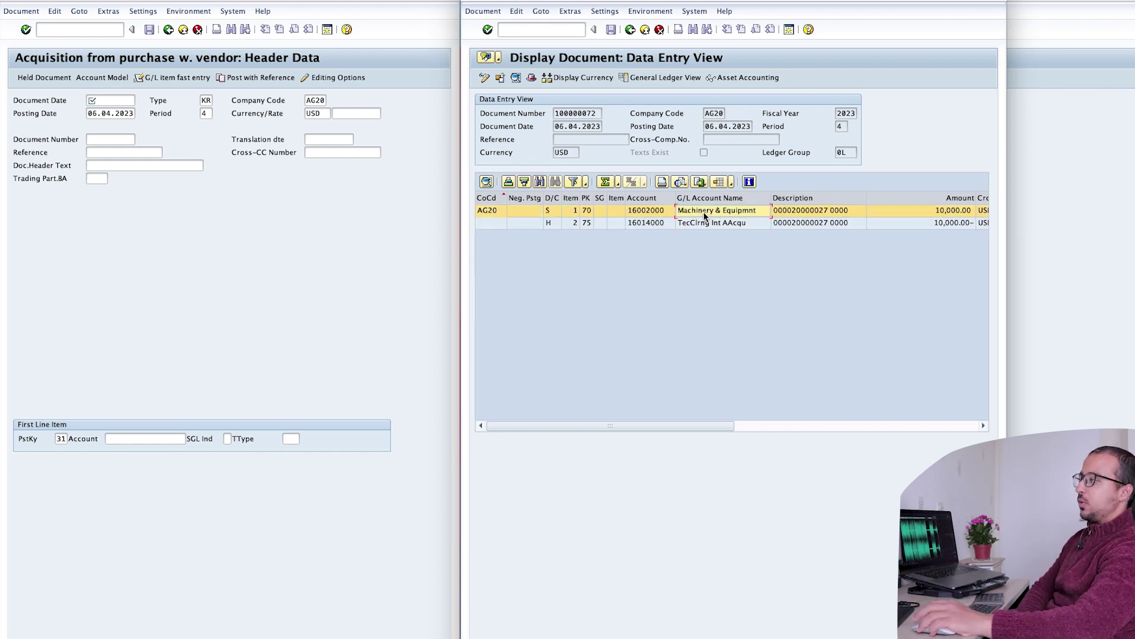
Return to the Asset Explorer and drill into the 10,000.00 acquisition transaction
click(633, 32)
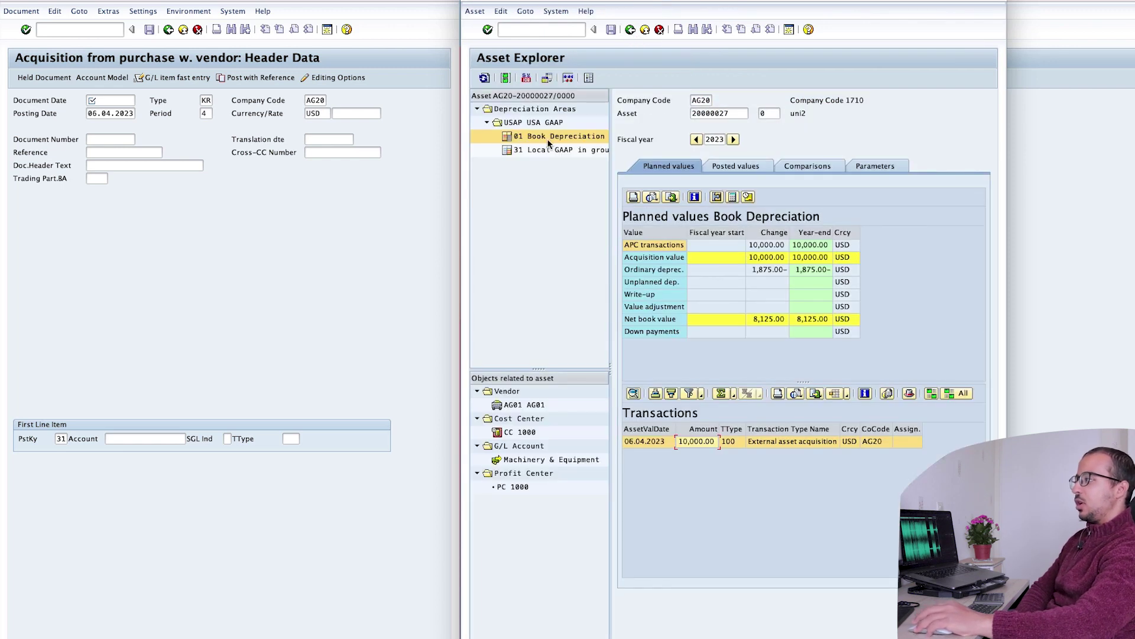
double_click(703, 444)
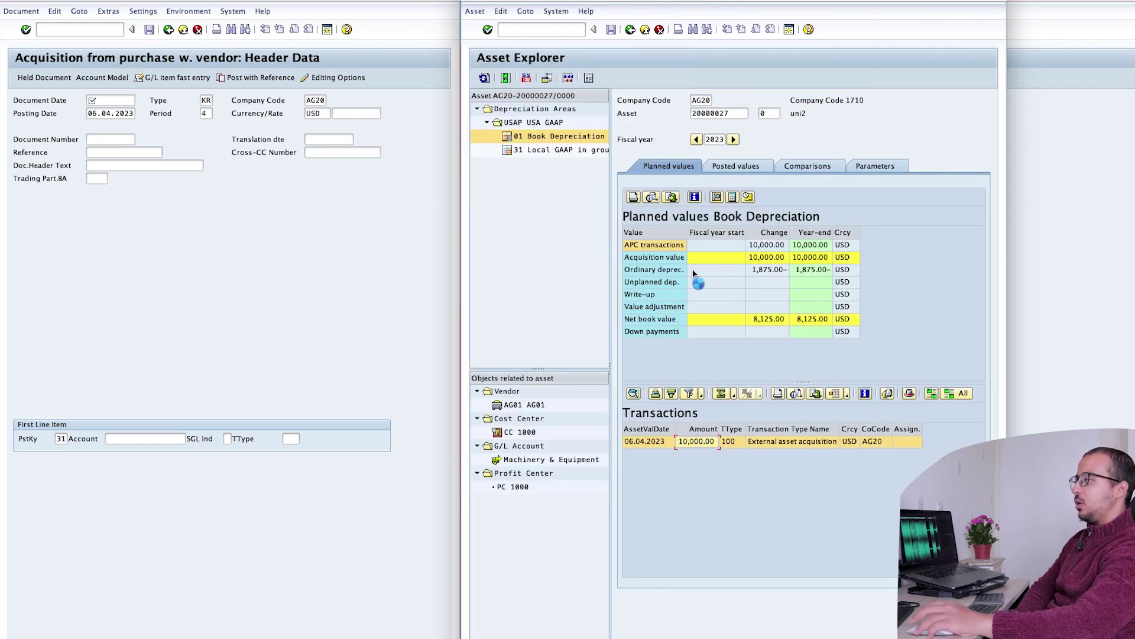
click(648, 11)
mouse_move(674, 65)
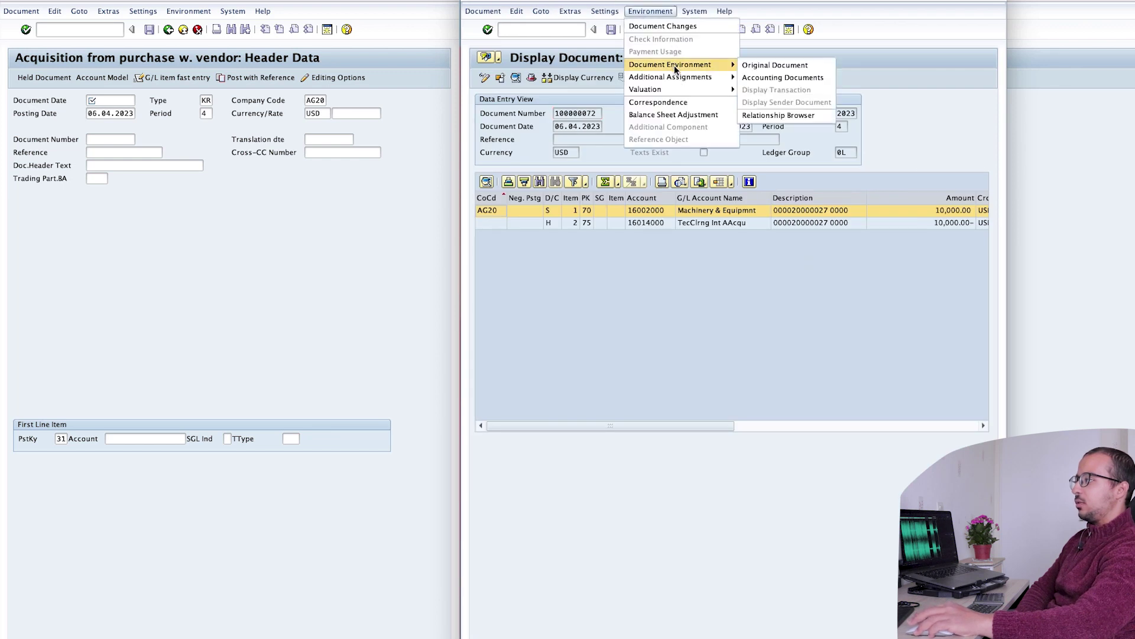
click(786, 76)
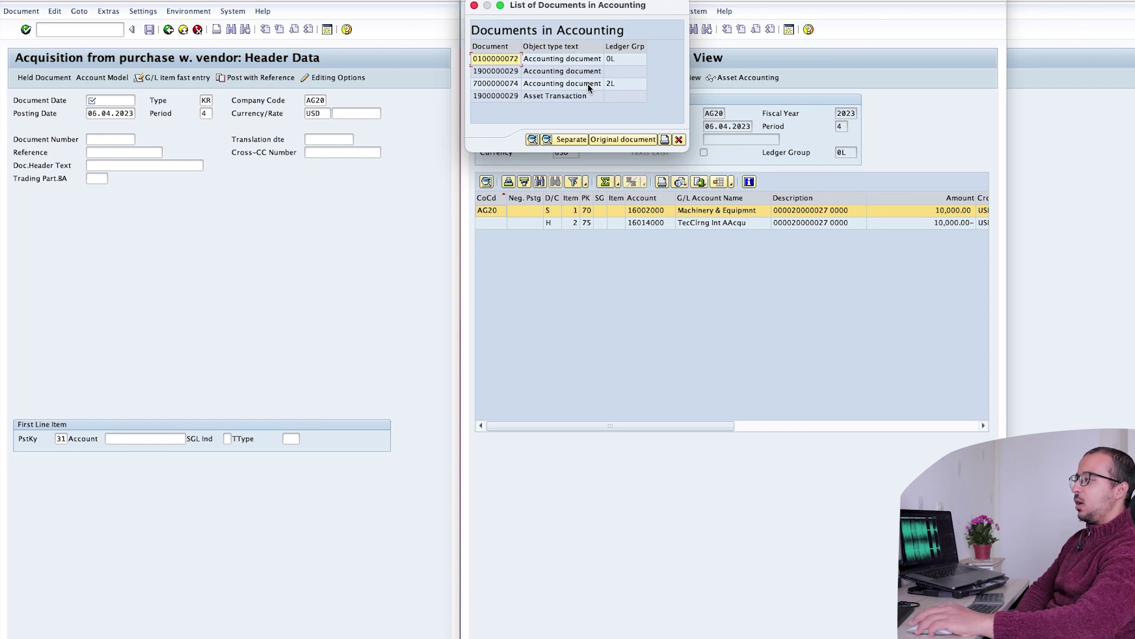
double_click(587, 83)
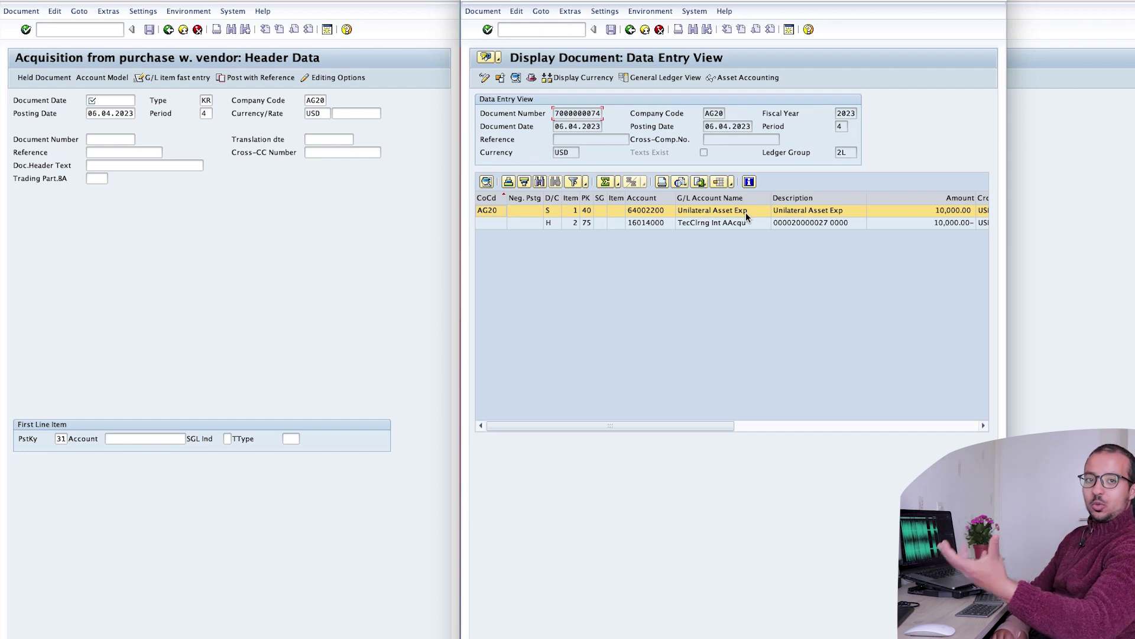
click(719, 215)
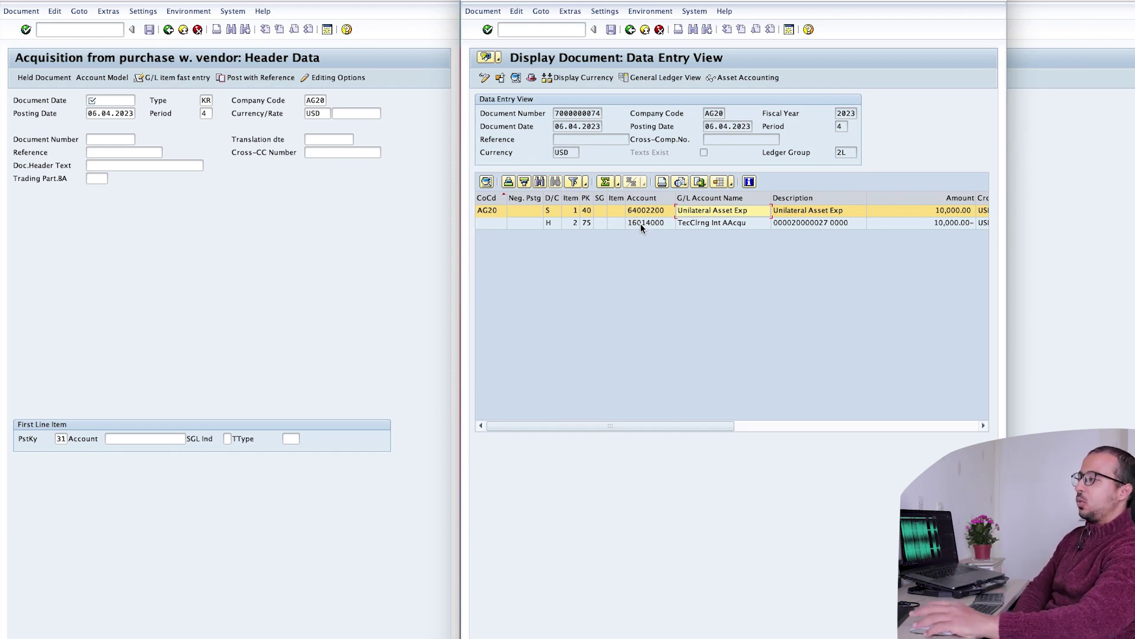
scroll(640, 223, right, 1)
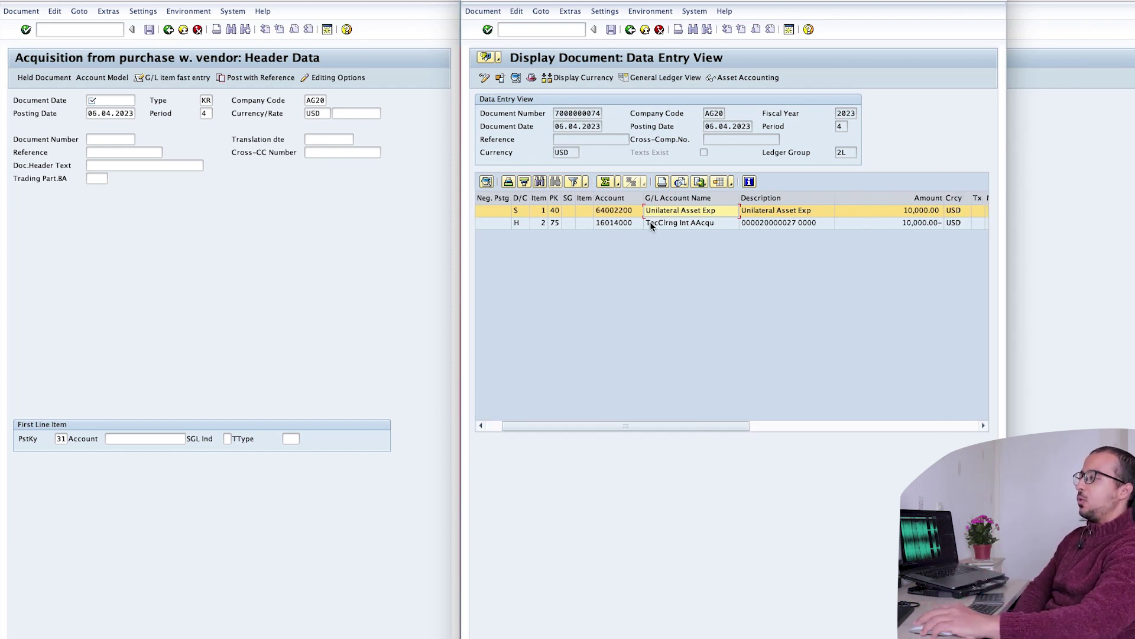
scroll(651, 221, left, 1)
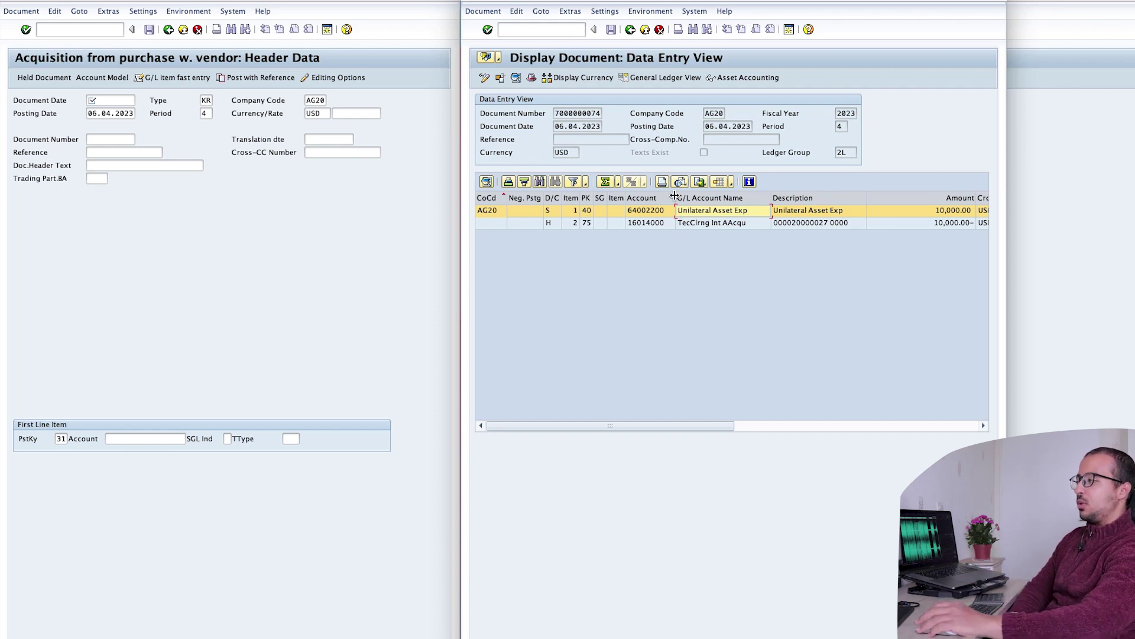
View the linked accounting documents, then go back to the Asset Explorer for asset 20000027
click(659, 77)
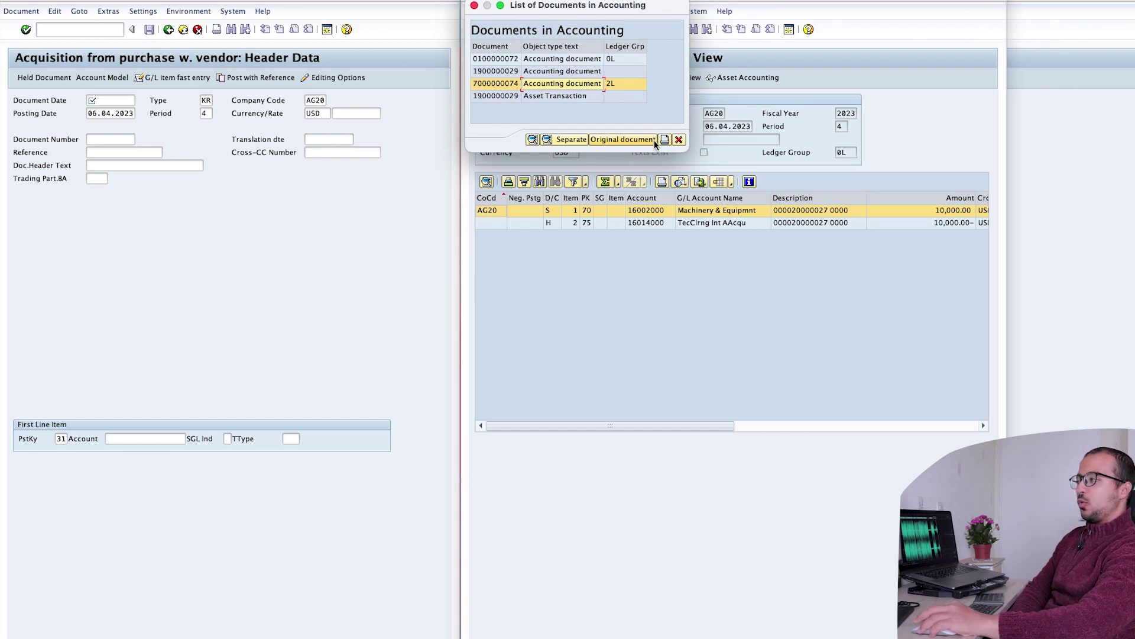
click(678, 139)
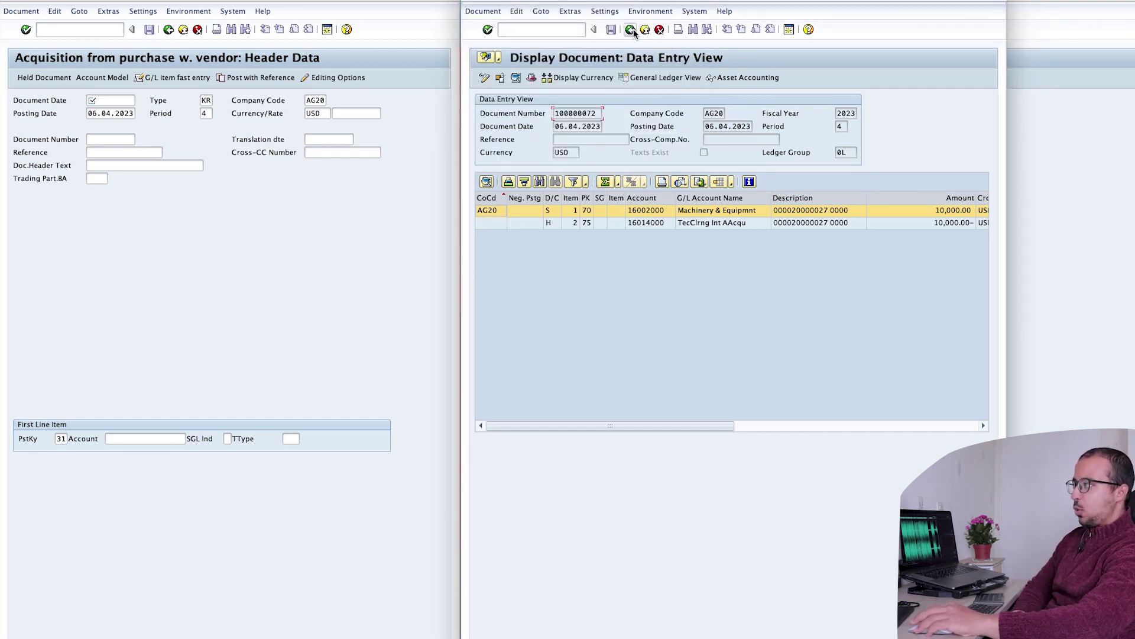
click(631, 29)
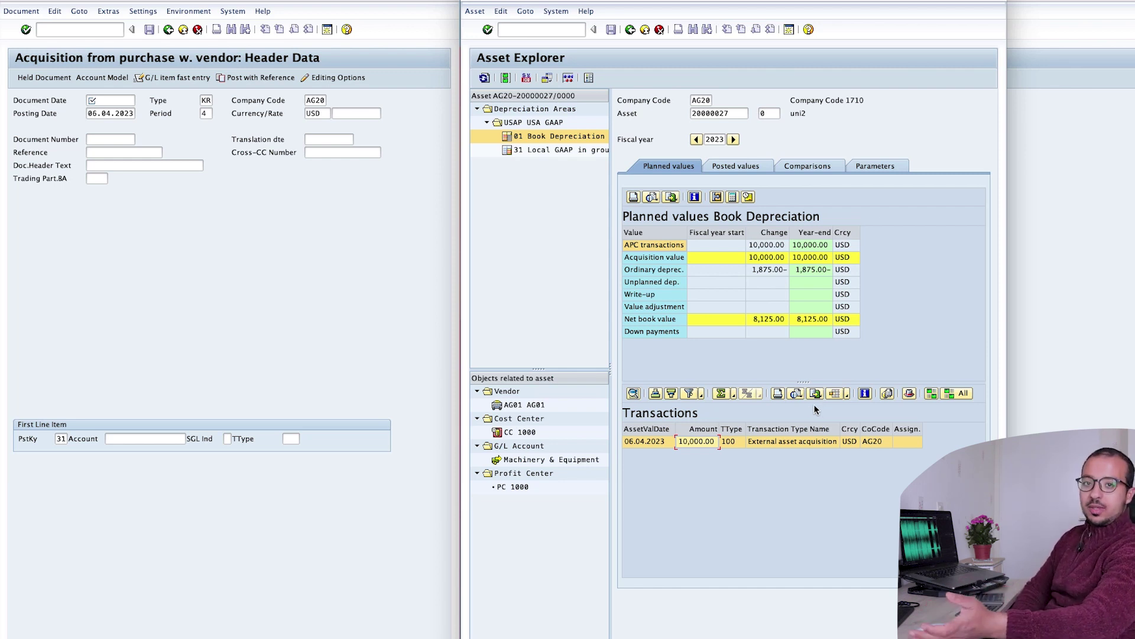
click(265, 320)
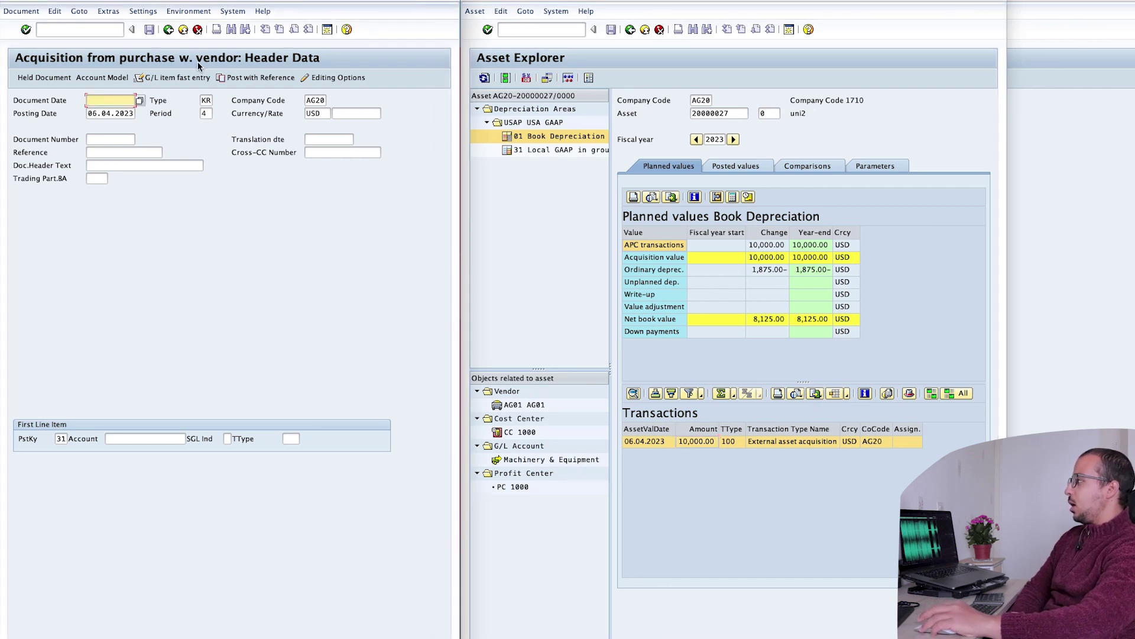
Discard the F-90 entry and start ABAVN with document and value dates 06.04.2023
click(168, 29)
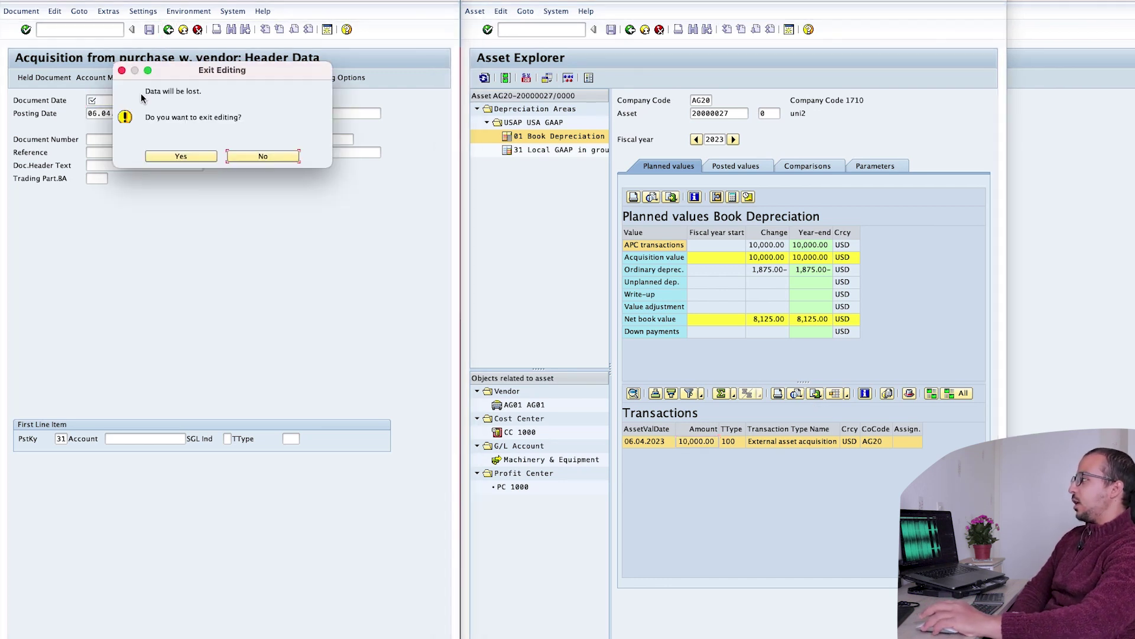
click(180, 155)
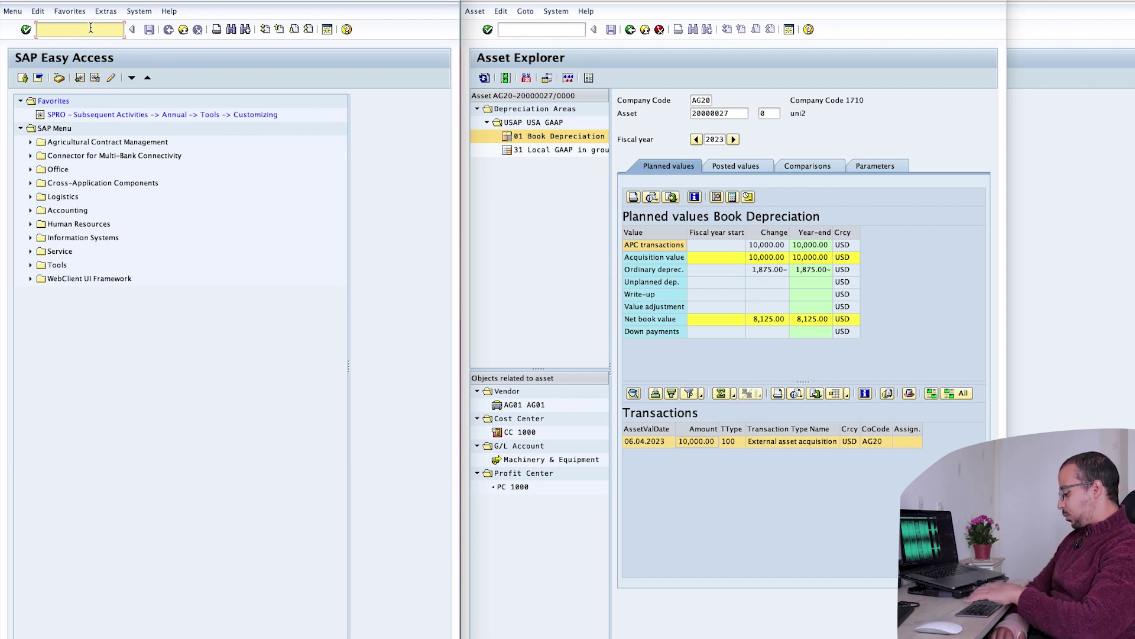
text(ab)
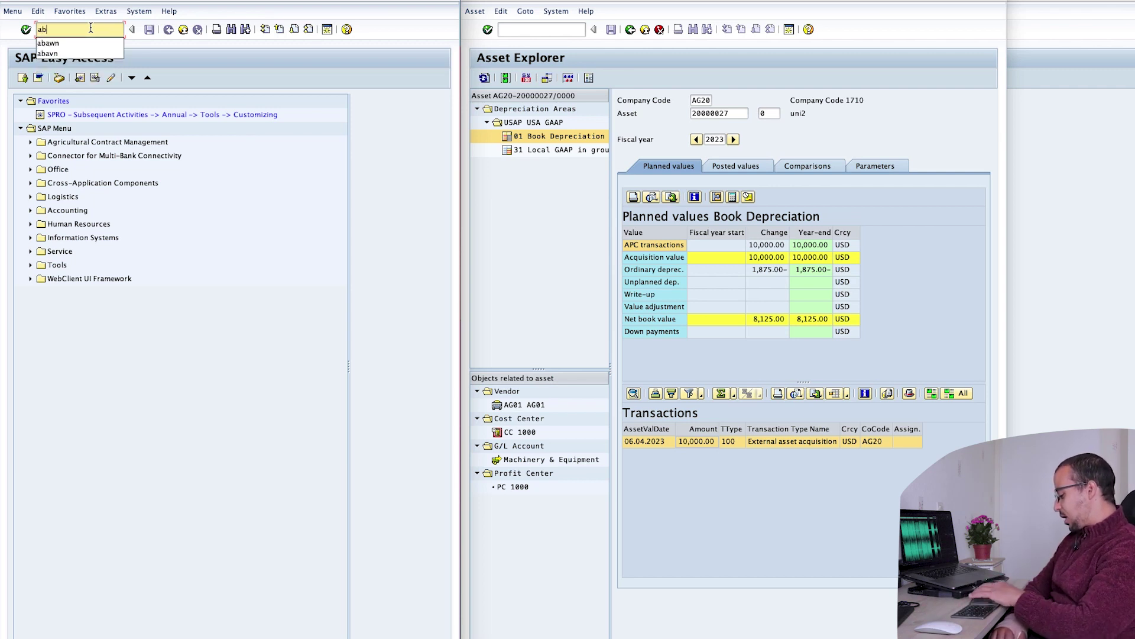
text(avn)
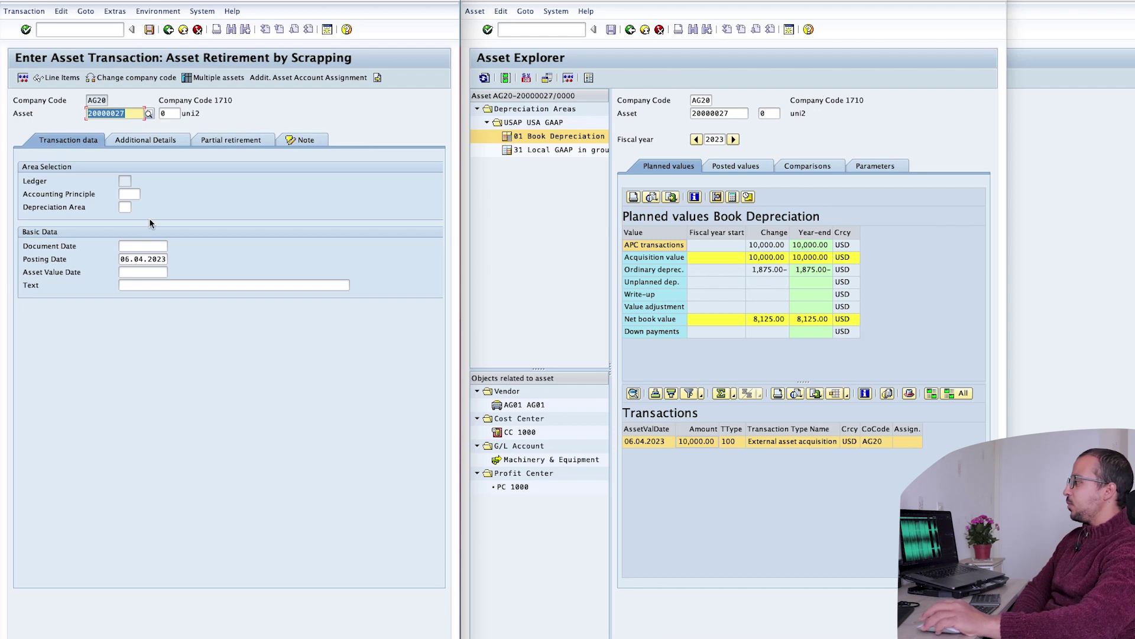
click(142, 247)
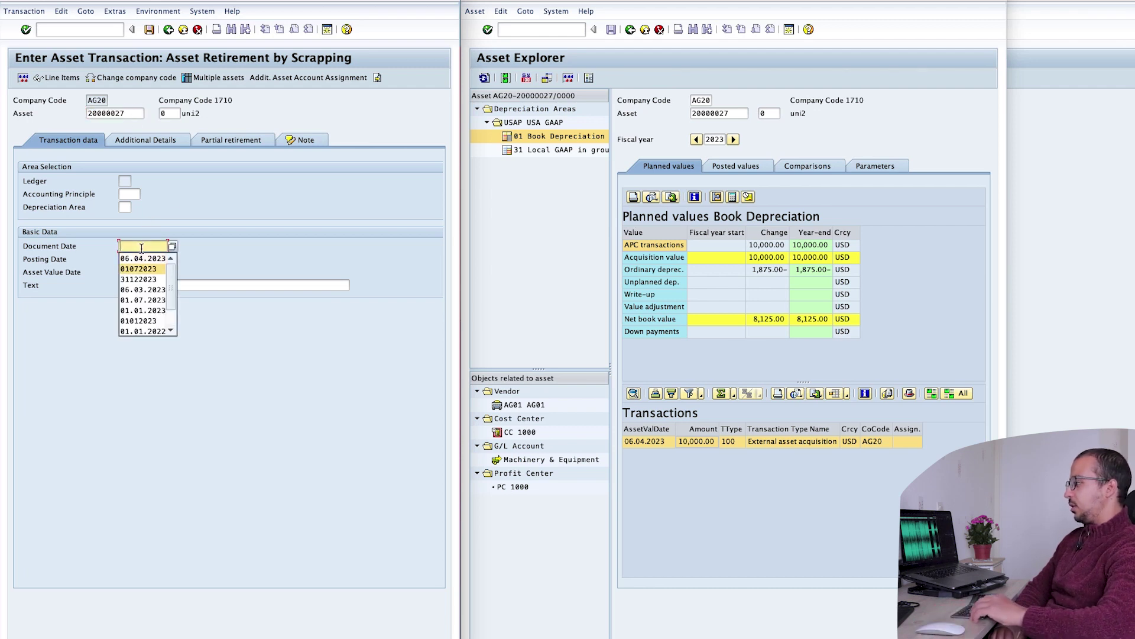
click(142, 258)
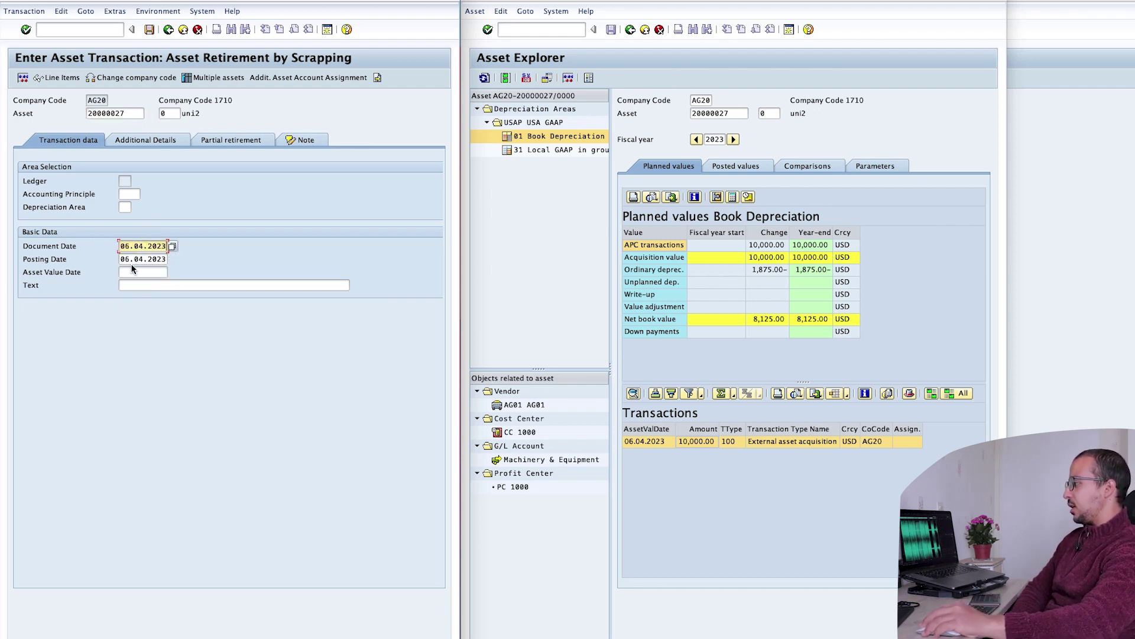
click(133, 273)
click(142, 284)
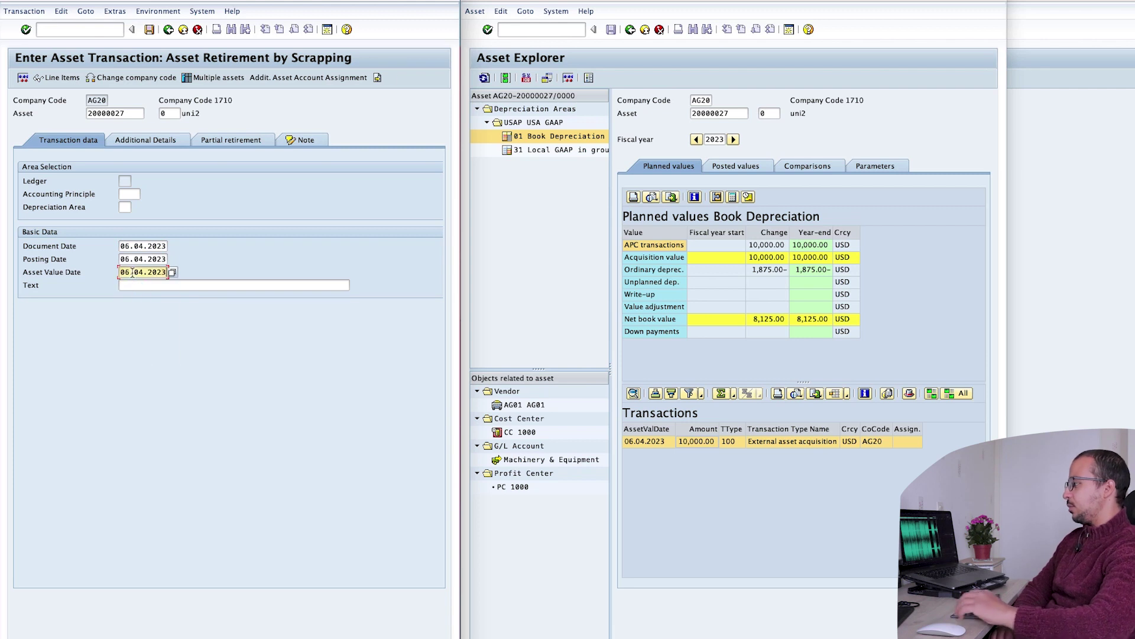
key(Return)
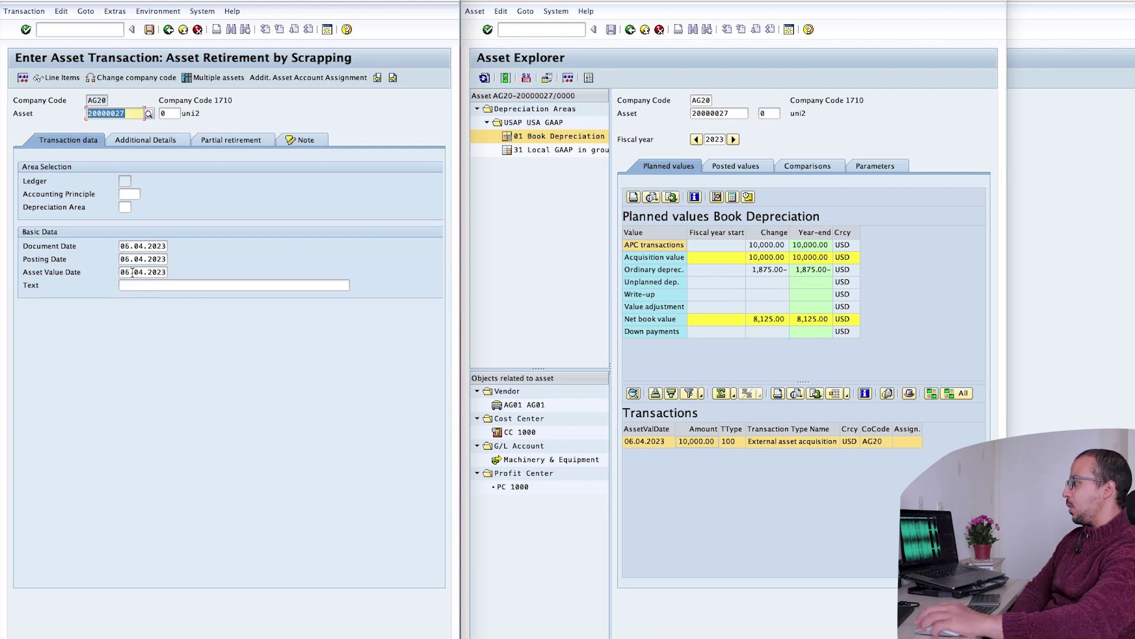
Set partial retirement to 50% as current-year acquisition and post it
click(240, 144)
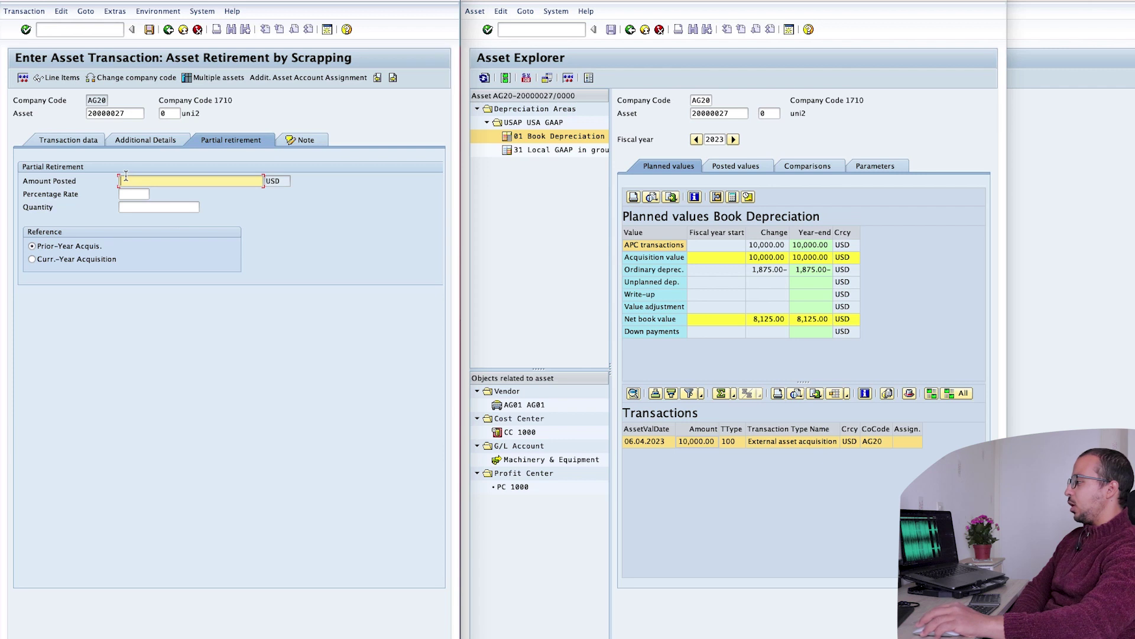
click(129, 192)
text(5)
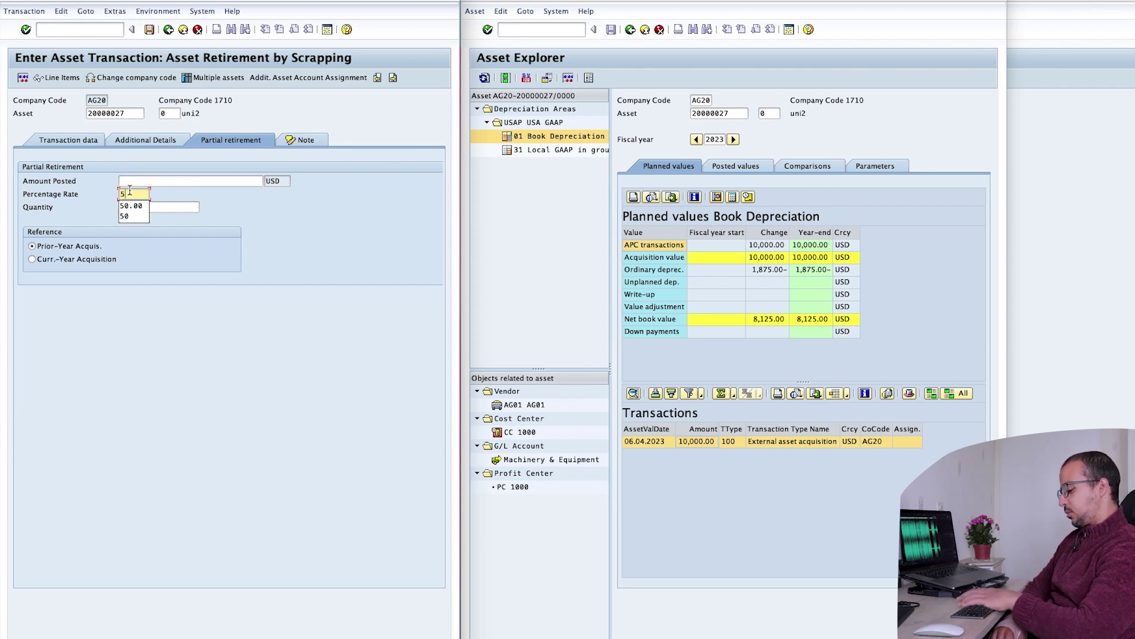
text(0)
key(Return)
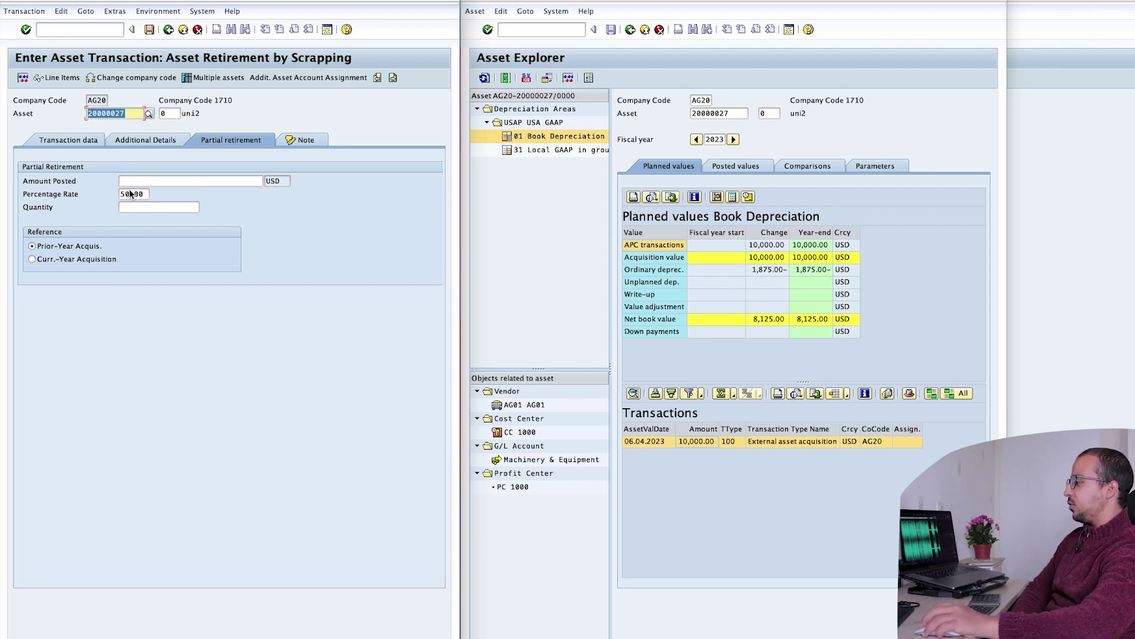
click(34, 258)
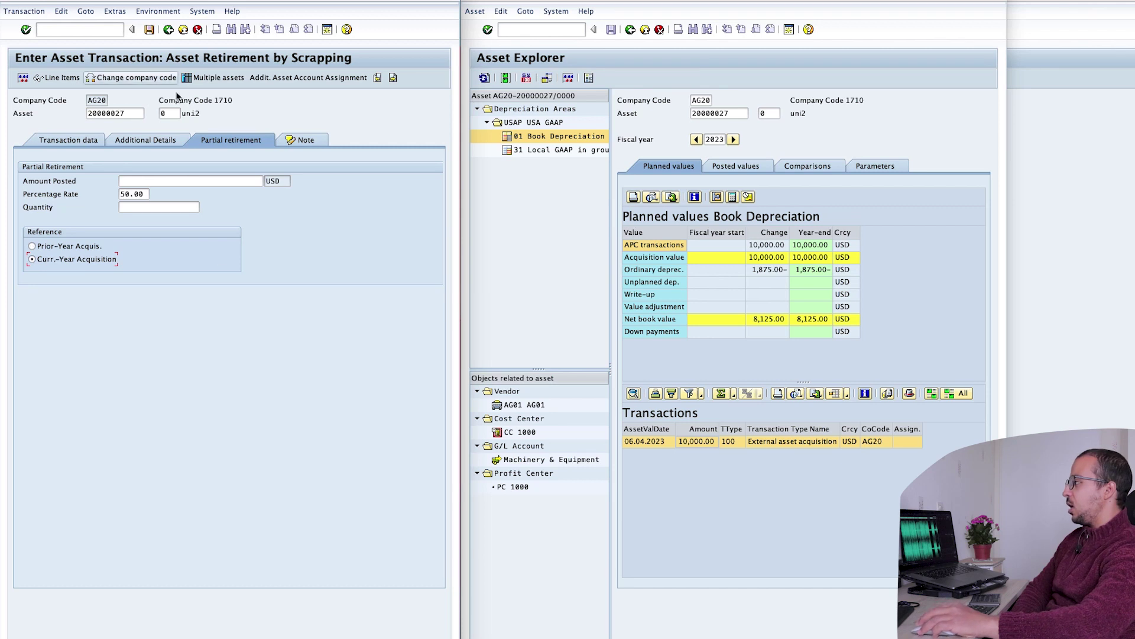
key(Return)
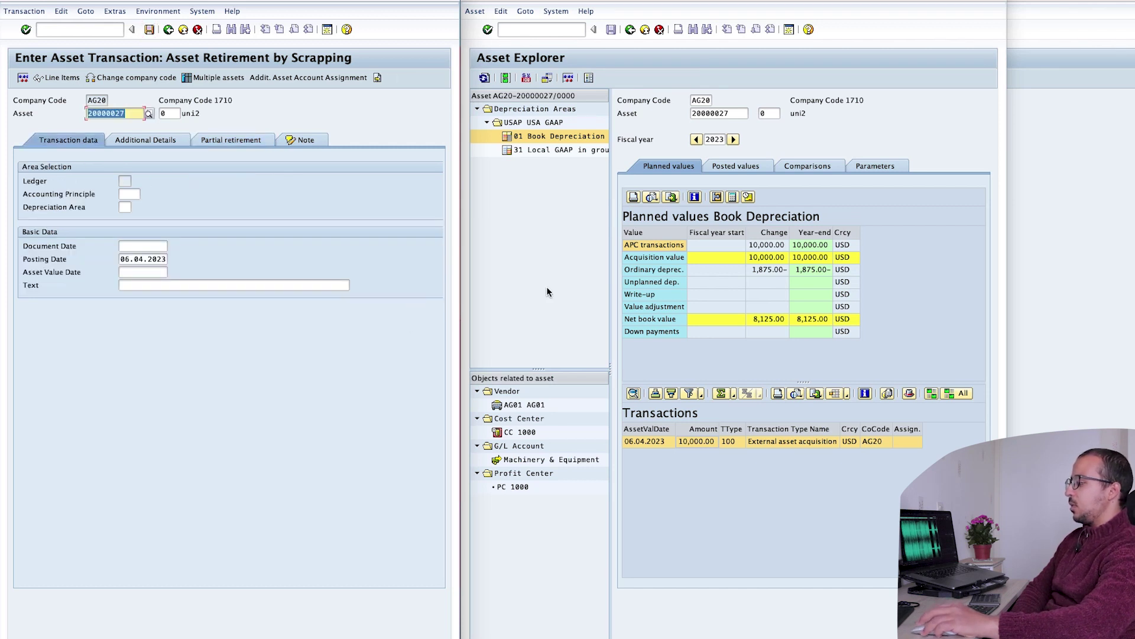
click(485, 78)
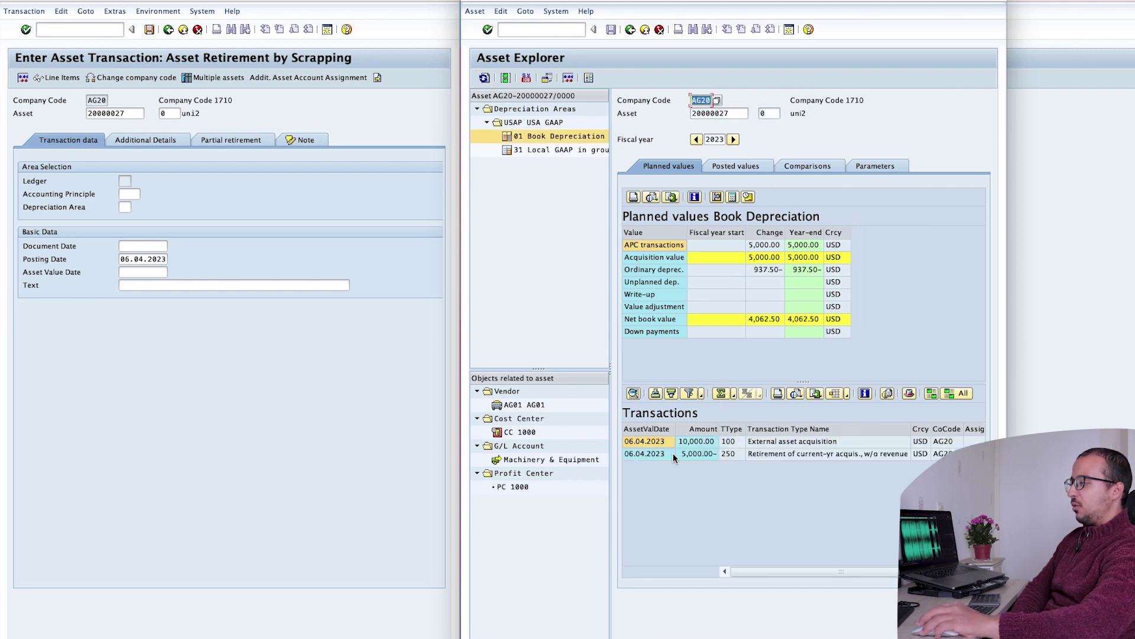
double_click(702, 454)
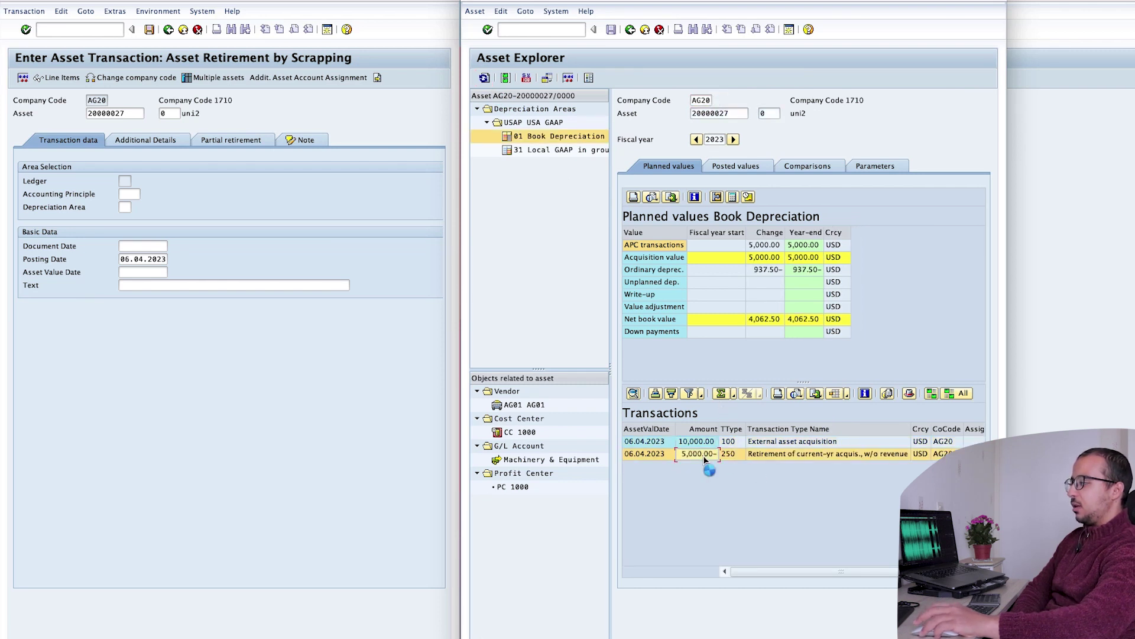
click(650, 11)
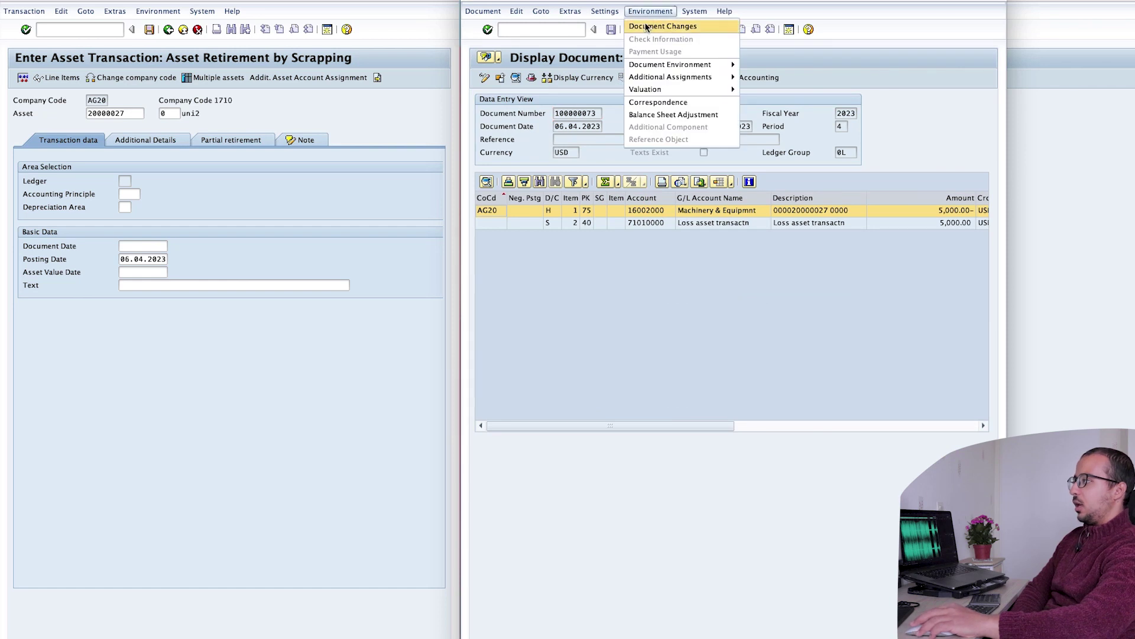
click(691, 81)
click(654, 12)
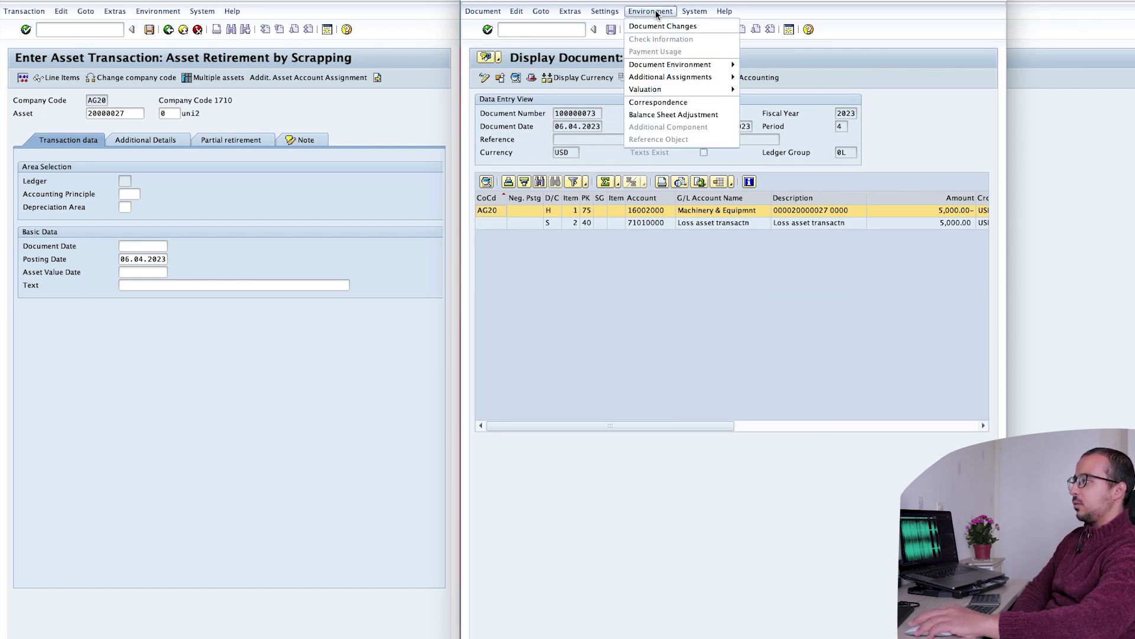
mouse_move(668, 65)
click(796, 77)
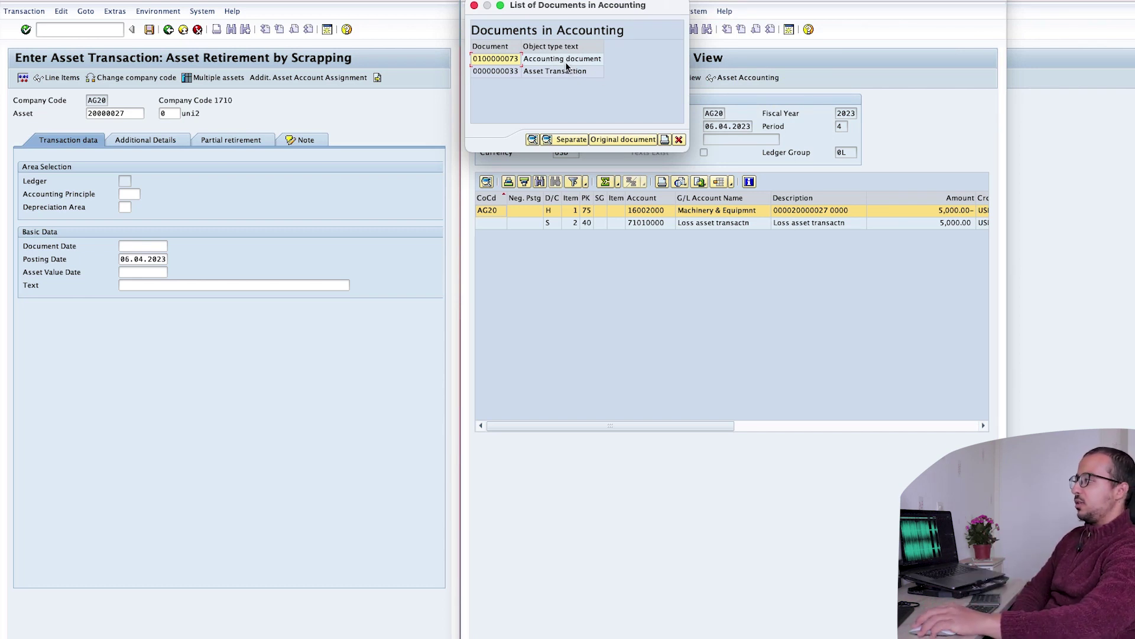
double_click(565, 59)
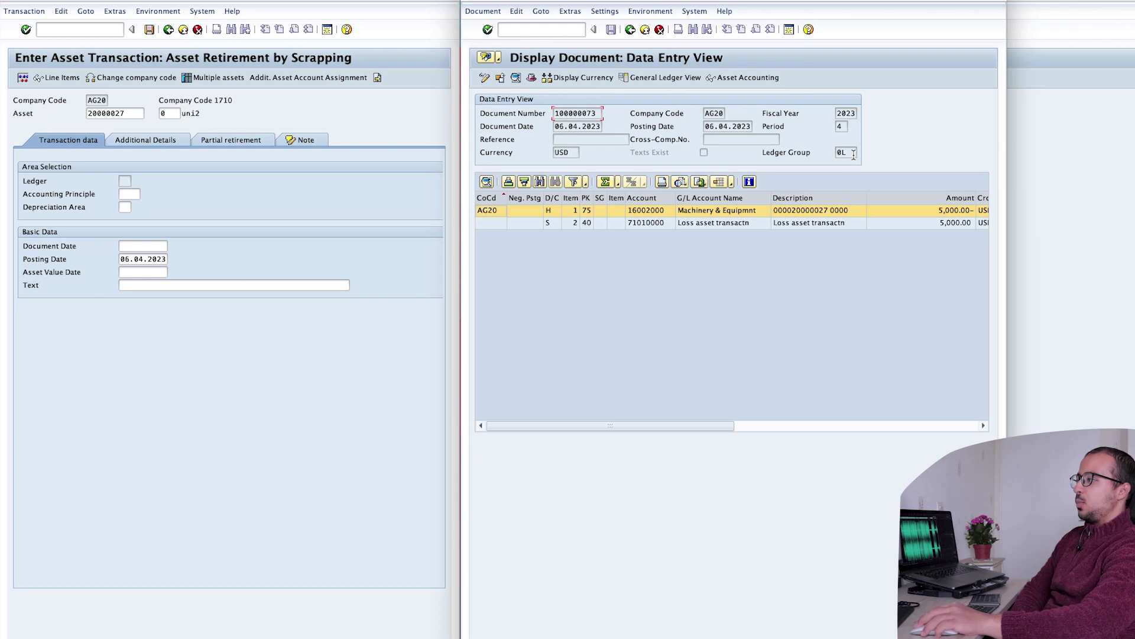